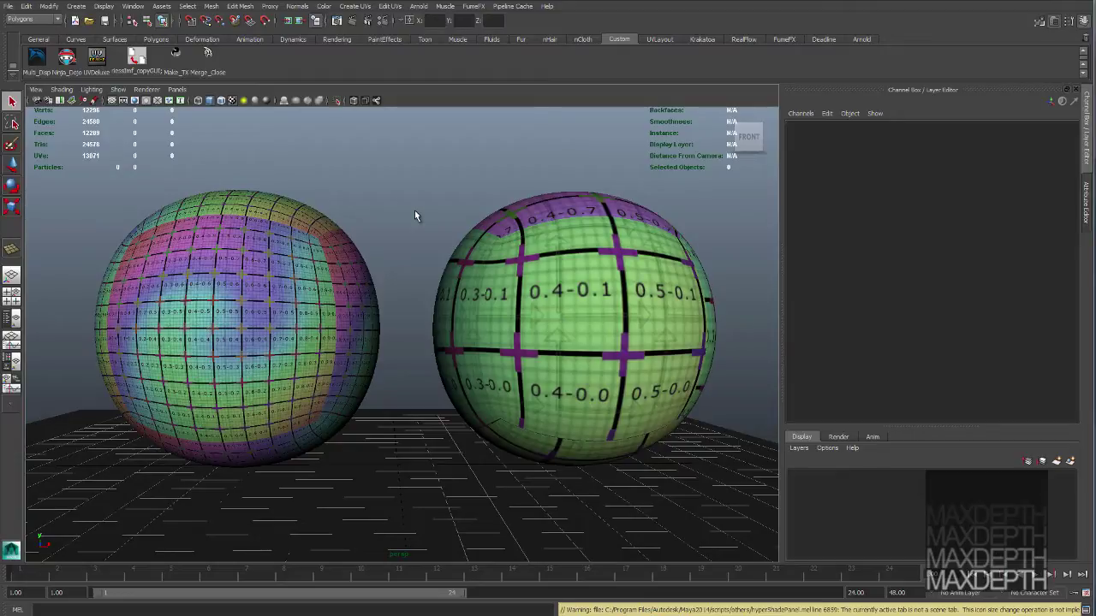
# - Open the UV Deluxe editor, shrink it, and position it near the top of the screen
pyautogui.click(106, 60)
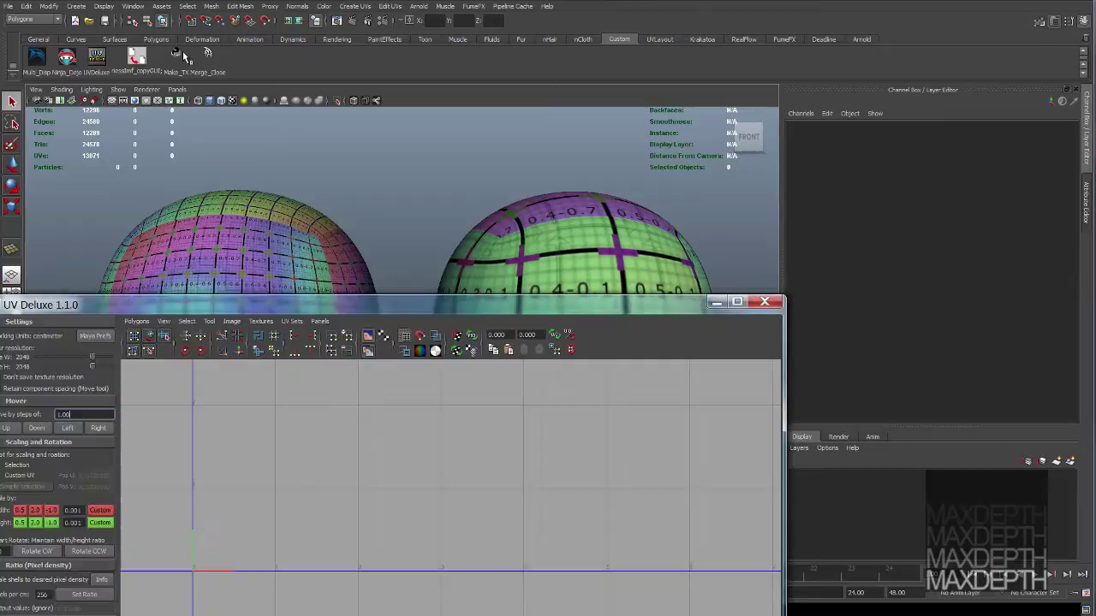
pyautogui.moveTo(305, 310); pyautogui.dragTo(362, 34)
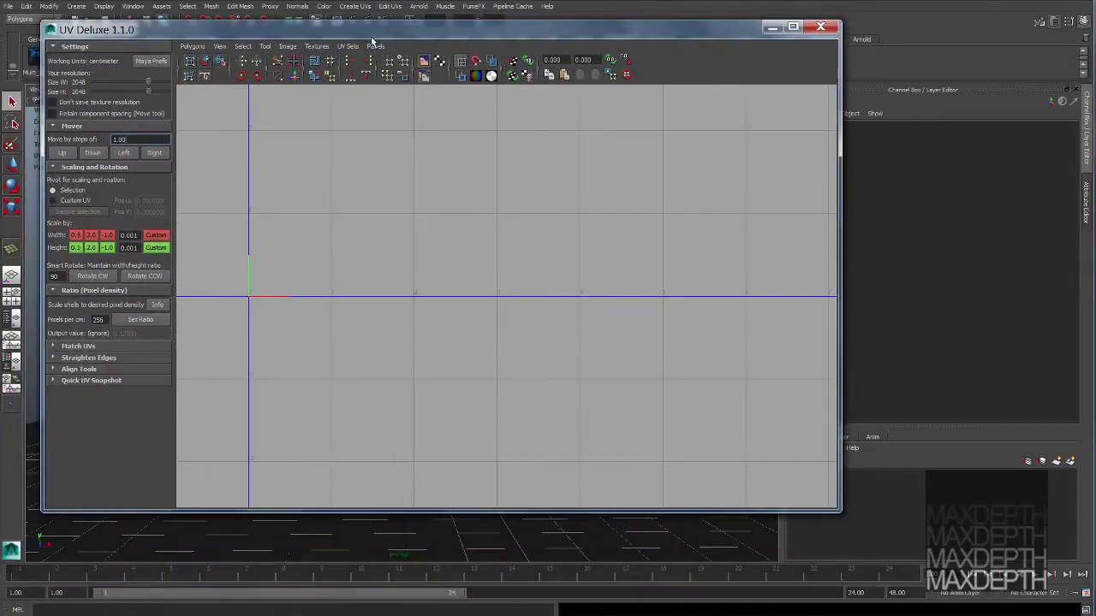
pyautogui.moveTo(839, 511); pyautogui.dragTo(791, 492)
pyautogui.moveTo(257, 29); pyautogui.dragTo(286, 46)
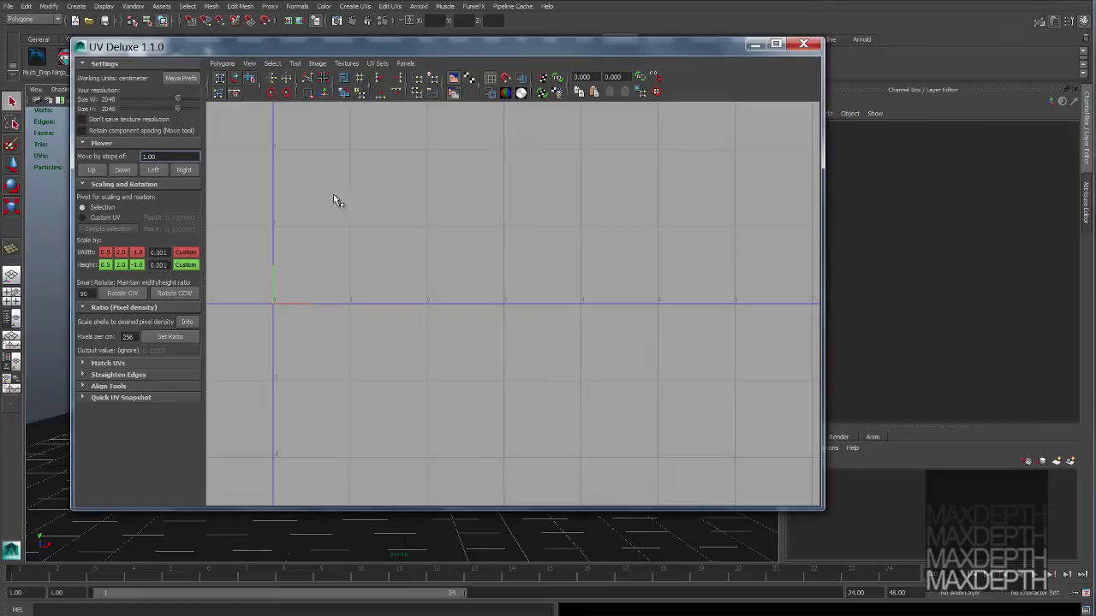
pyautogui.moveTo(456, 49); pyautogui.dragTo(426, 31)
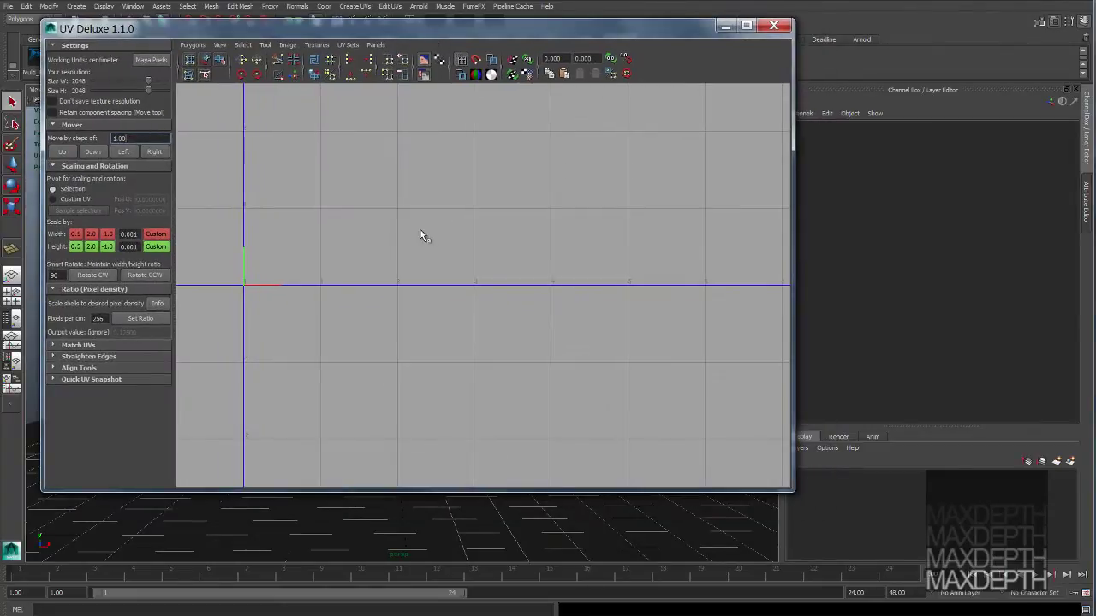
# - Recentre the UV grid, lower the window, and select the single-tile sphere to load its UVs
pyautogui.scroll(2, 417, 236)
pyautogui.scroll(-1, 411, 240)
pyautogui.moveTo(450, 300)
pyautogui.keyDown('alt'); pyautogui.mouseDown(button='middle')
pyautogui.moveTo(399, 338)
pyautogui.moveTo(453, 317)
pyautogui.mouseUp(button='middle'); pyautogui.keyUp('alt')
pyautogui.moveTo(508, 31); pyautogui.dragTo(516, 319)
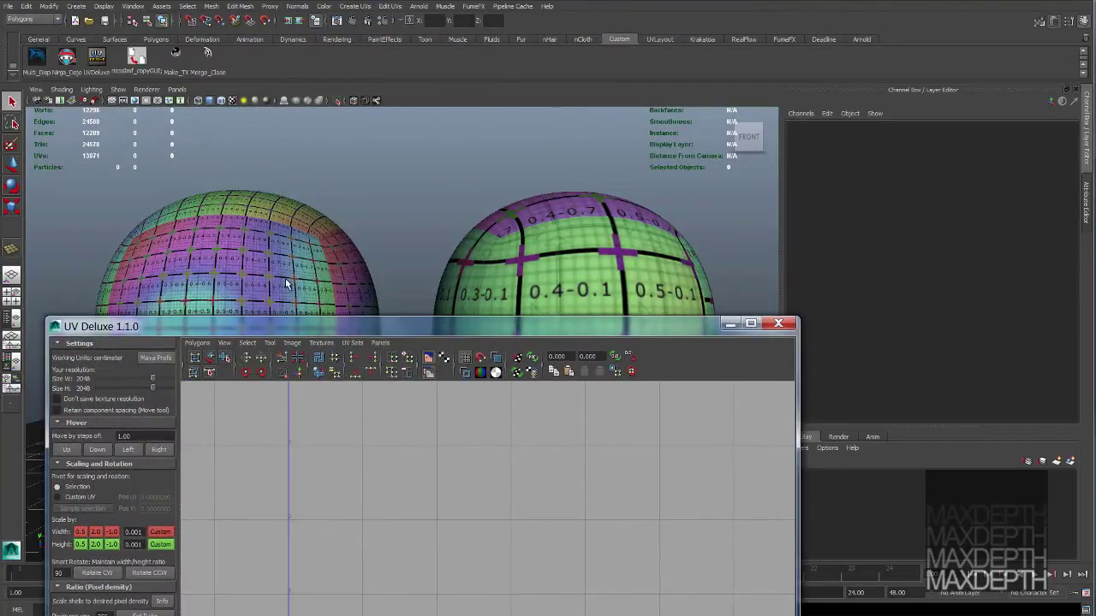
pyautogui.click(541, 261)
pyautogui.moveTo(539, 318); pyautogui.dragTo(534, 115)
pyautogui.scroll(5, 356, 393)
pyautogui.press('f')
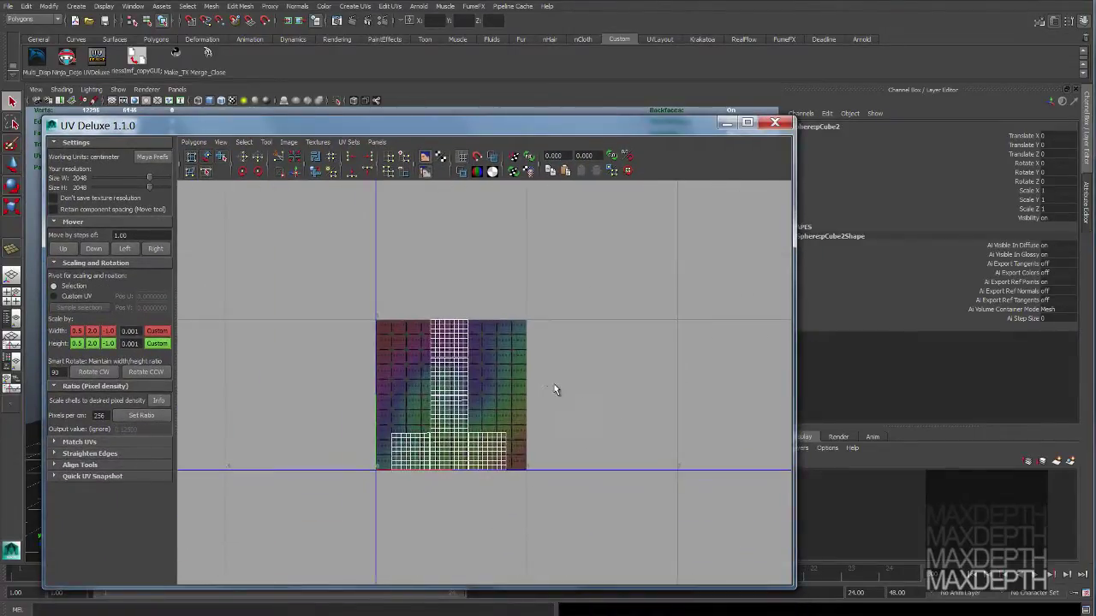
pyautogui.scroll(4, 553, 389)
pyautogui.scroll(-1, 537, 397)
pyautogui.keyDown('alt'); pyautogui.moveTo(514, 428); pyautogui.dragTo(511, 395, button='middle'); pyautogui.keyUp('alt')
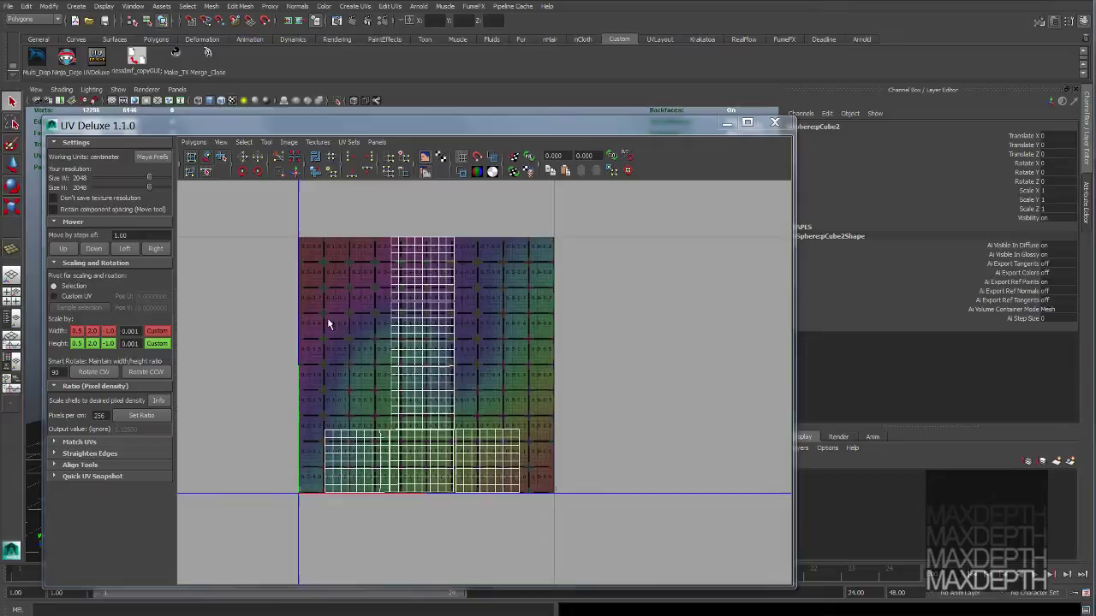
pyautogui.moveTo(572, 120); pyautogui.dragTo(550, 213)
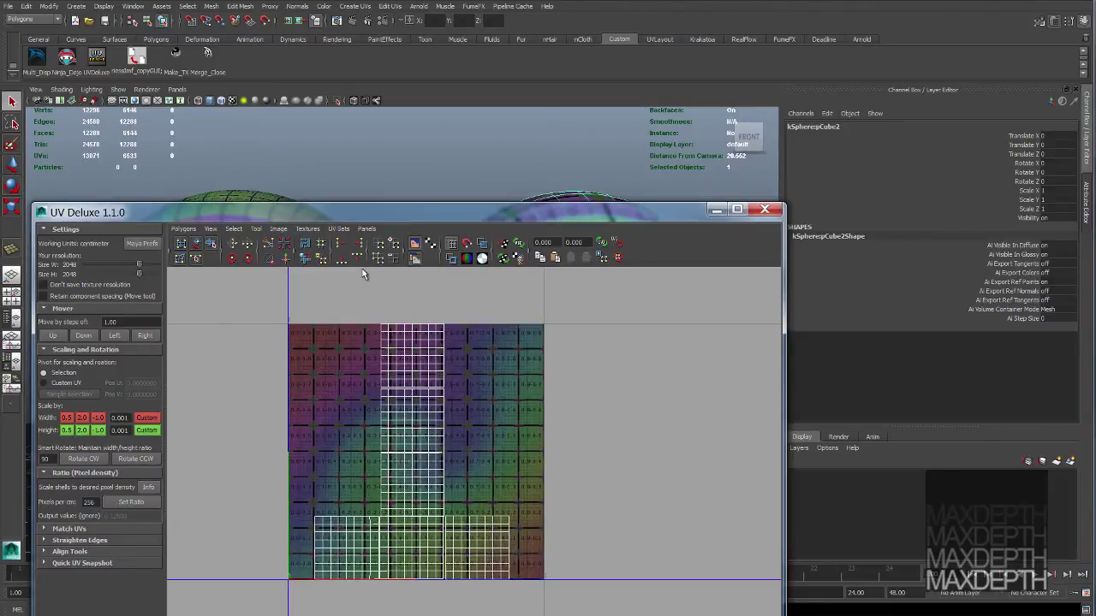
# - Select the six-tile sphere to load its UVs into UV Deluxe
pyautogui.moveTo(371, 210); pyautogui.dragTo(369, 279)
pyautogui.click(294, 227)
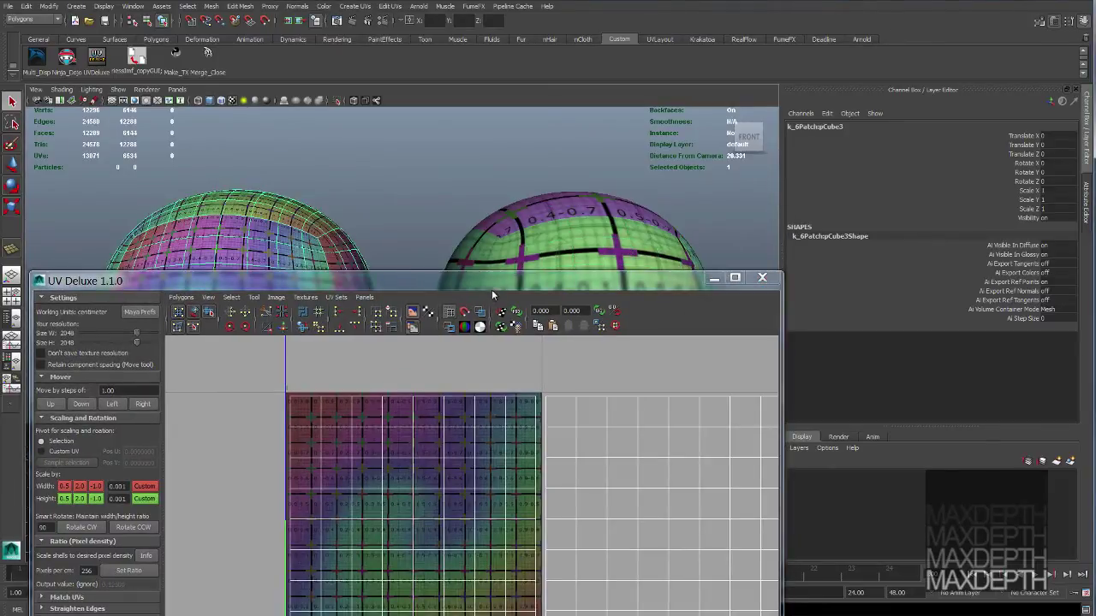
pyautogui.moveTo(492, 284); pyautogui.dragTo(475, 126)
pyautogui.scroll(-4, 548, 328)
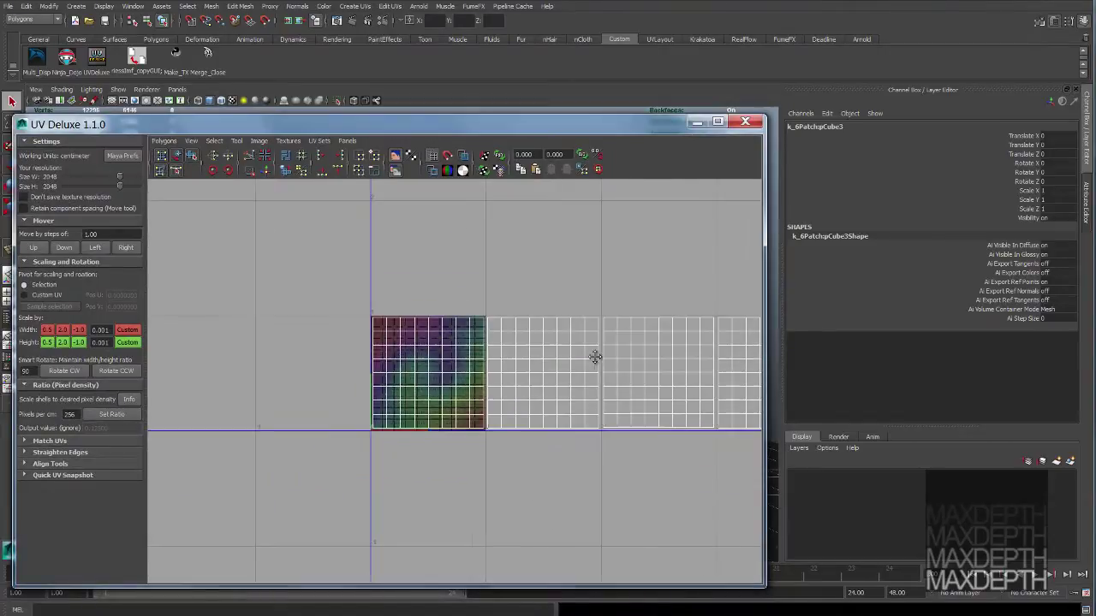
pyautogui.keyDown('alt'); pyautogui.moveTo(594, 357); pyautogui.dragTo(494, 368, button='middle'); pyautogui.keyUp('alt')
# - Zoom out and pan the UV view until all six tiles show in a row
pyautogui.scroll(-2, 494, 368)
pyautogui.keyDown('alt'); pyautogui.moveTo(363, 367); pyautogui.dragTo(332, 366, button='middle'); pyautogui.keyUp('alt')
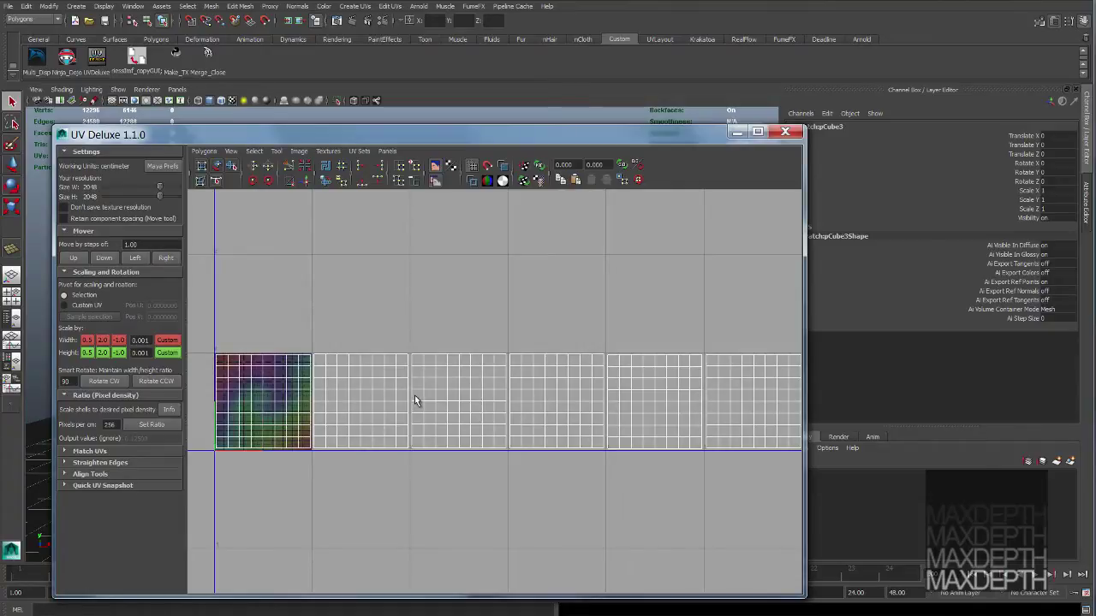
pyautogui.scroll(-2, 416, 396)
pyautogui.scroll(-1, 542, 406)
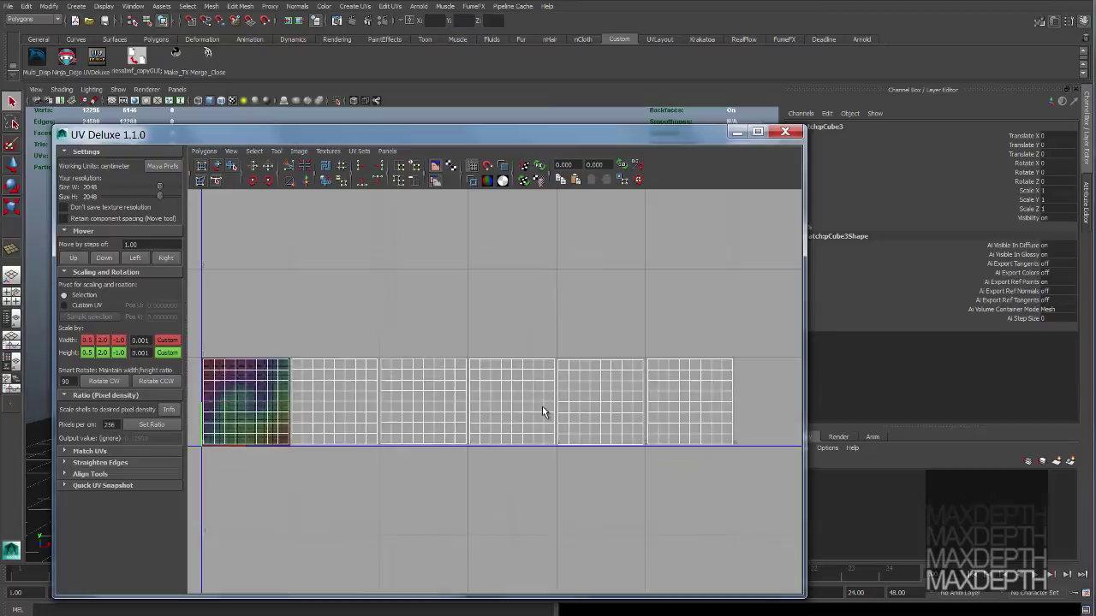
pyautogui.keyDown('alt'); pyautogui.moveTo(542, 405); pyautogui.dragTo(541, 418, button='middle'); pyautogui.keyUp('alt')
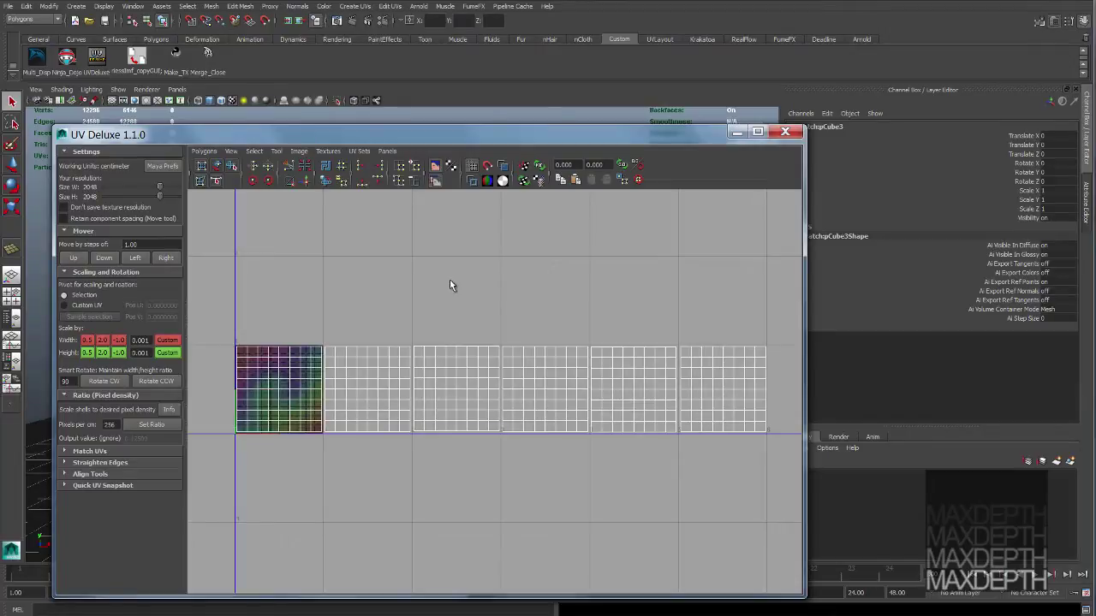
pyautogui.moveTo(454, 135); pyautogui.dragTo(428, 137)
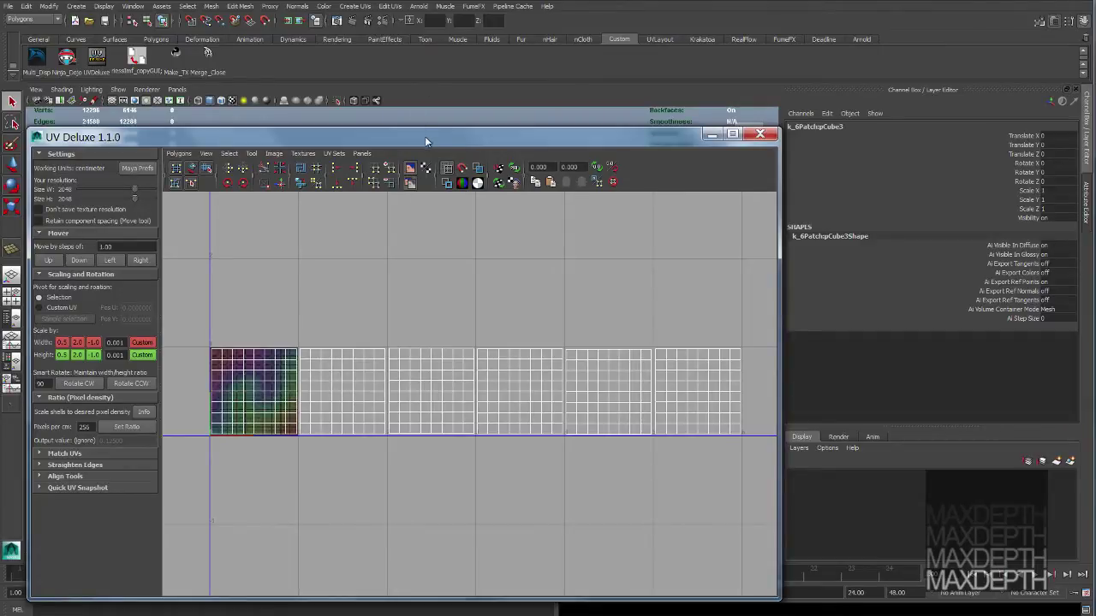
pyautogui.moveTo(425, 136); pyautogui.dragTo(494, 137)
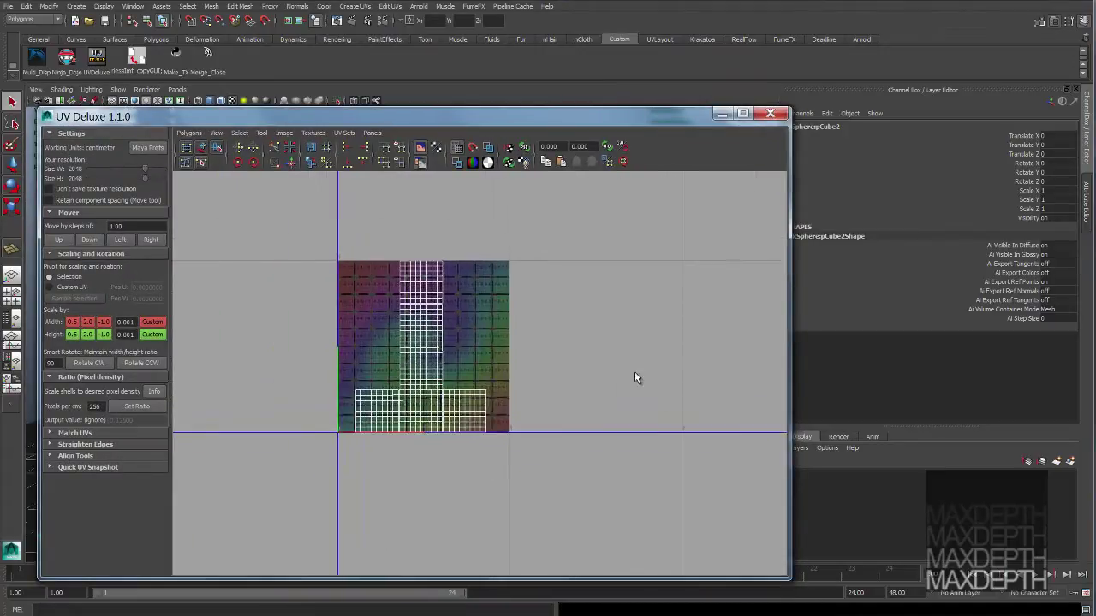
# - Lower the UV Deluxe window to uncover the spheres and pan across the six UV tiles
pyautogui.scroll(4, 428, 290)
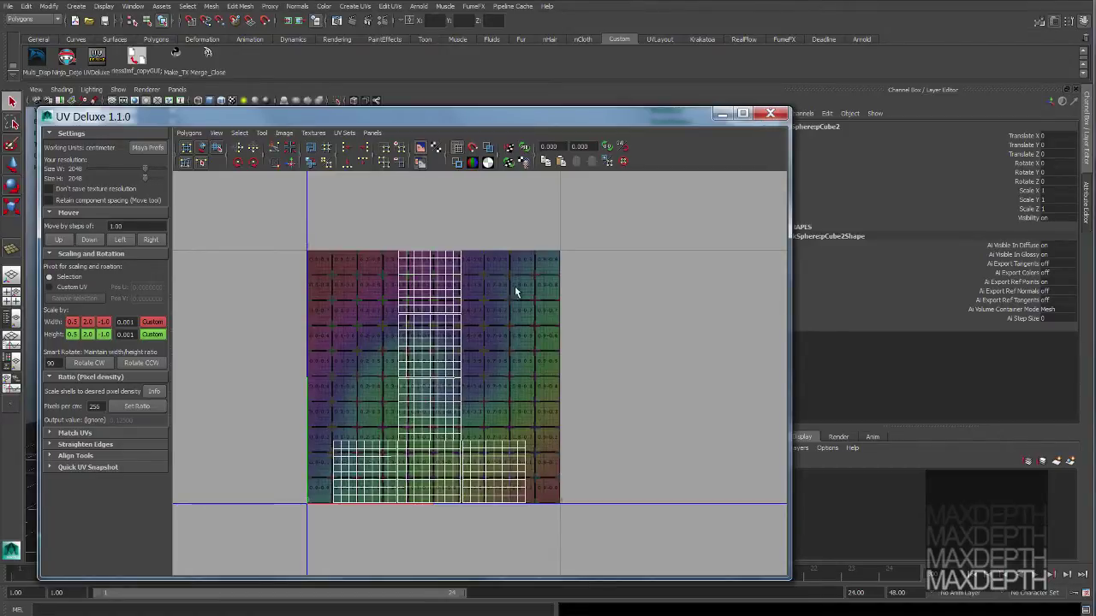
pyautogui.scroll(-2, 407, 243)
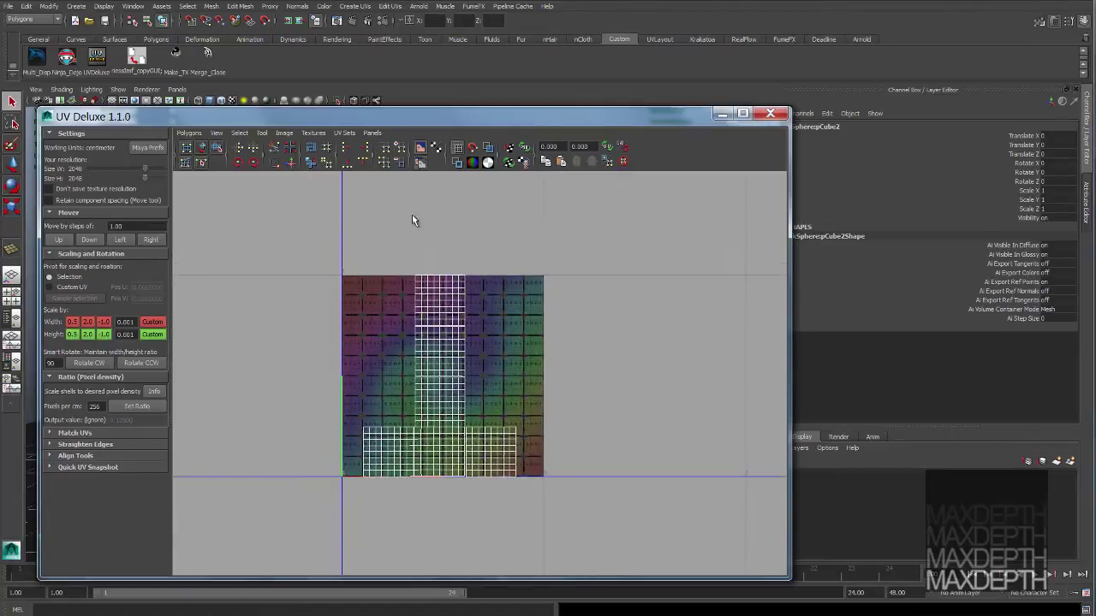
pyautogui.moveTo(421, 119); pyautogui.dragTo(452, 323)
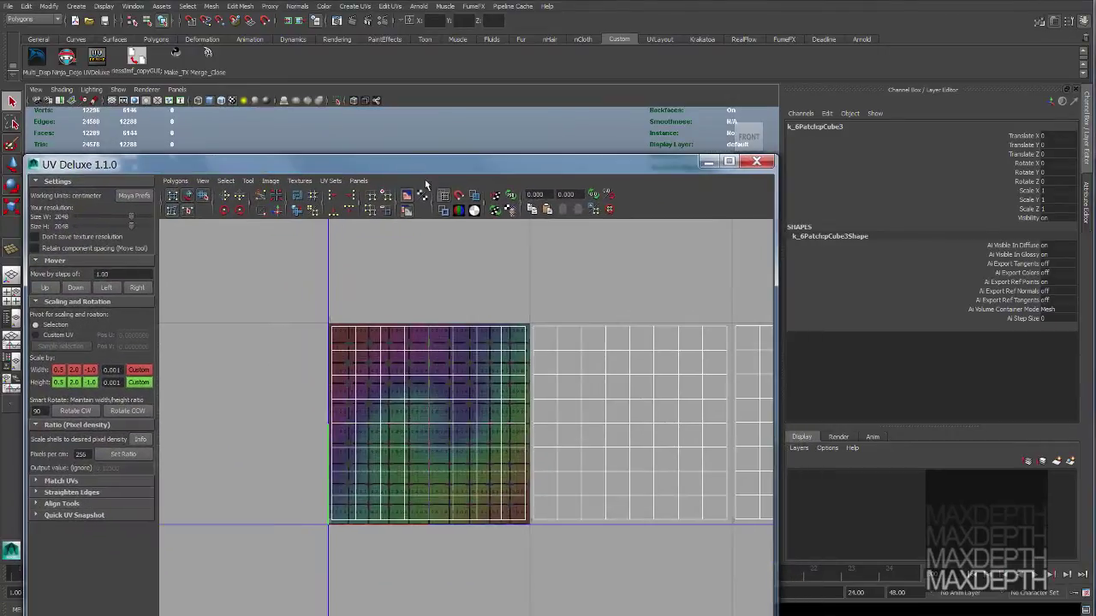
pyautogui.scroll(-2, 541, 340)
pyautogui.keyDown('alt'); pyautogui.moveTo(541, 339); pyautogui.dragTo(352, 340, button='middle'); pyautogui.keyUp('alt')
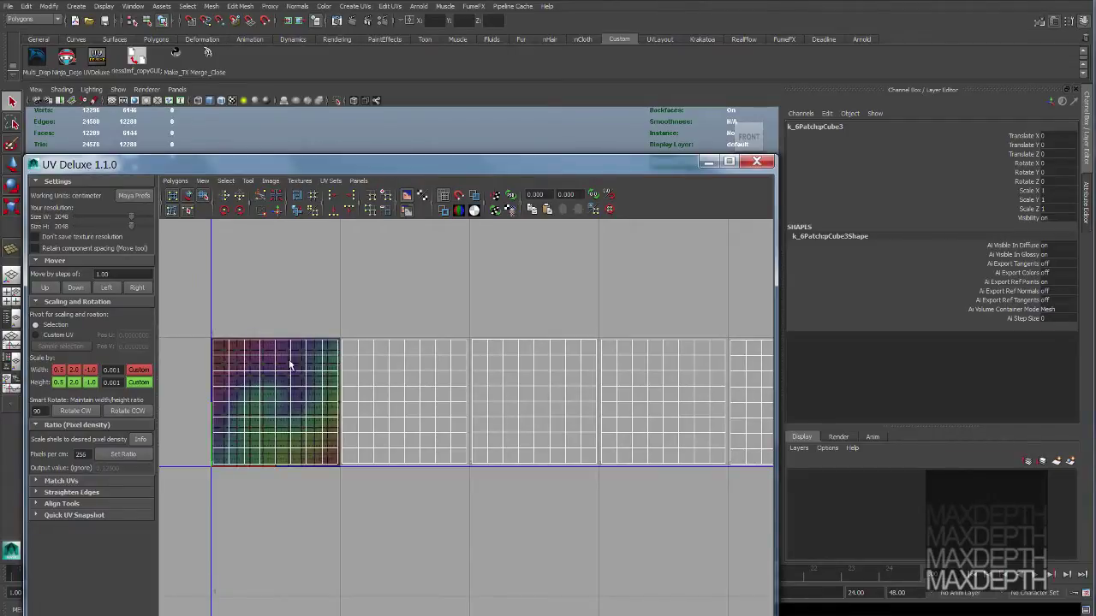
pyautogui.scroll(-1, 548, 407)
pyautogui.scroll(-2, 578, 447)
pyautogui.keyDown('alt'); pyautogui.moveTo(543, 435); pyautogui.dragTo(465, 411, button='middle'); pyautogui.keyUp('alt')
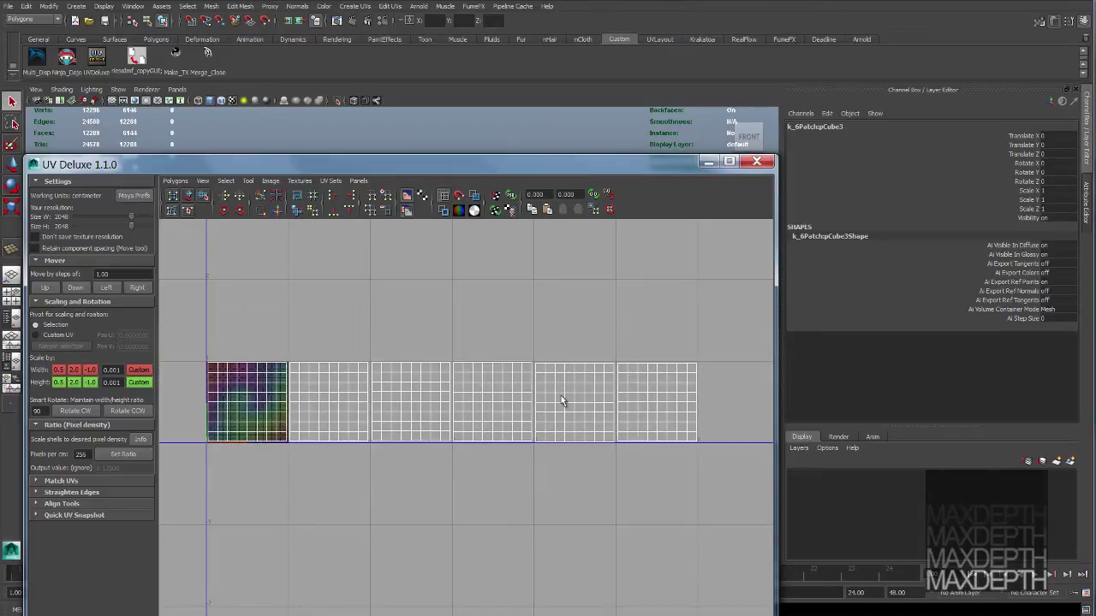
# - Move the UV Deluxe window off-screen and zoom in on the multicoloured UV-grid sphere
pyautogui.moveTo(579, 161); pyautogui.dragTo(565, 369)
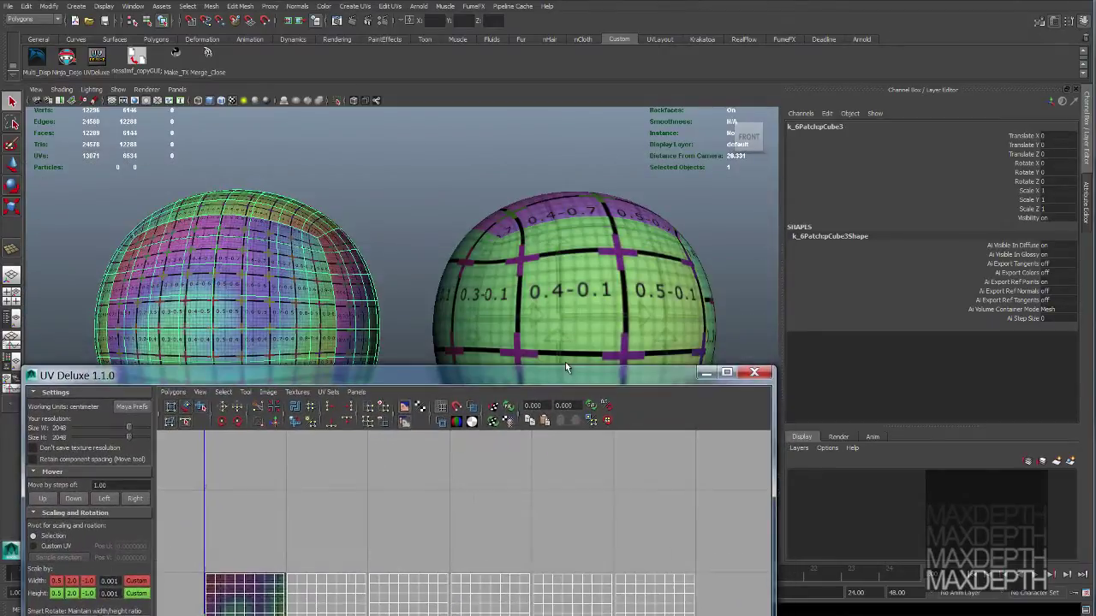
pyautogui.moveTo(498, 400); pyautogui.dragTo(488, 612)
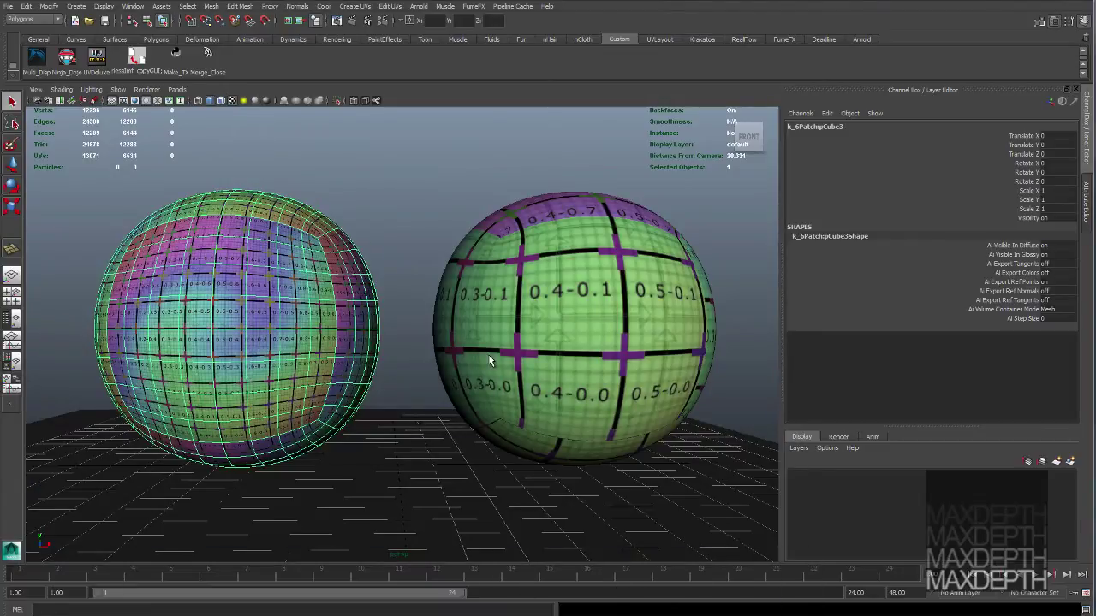
pyautogui.scroll(8, 489, 355)
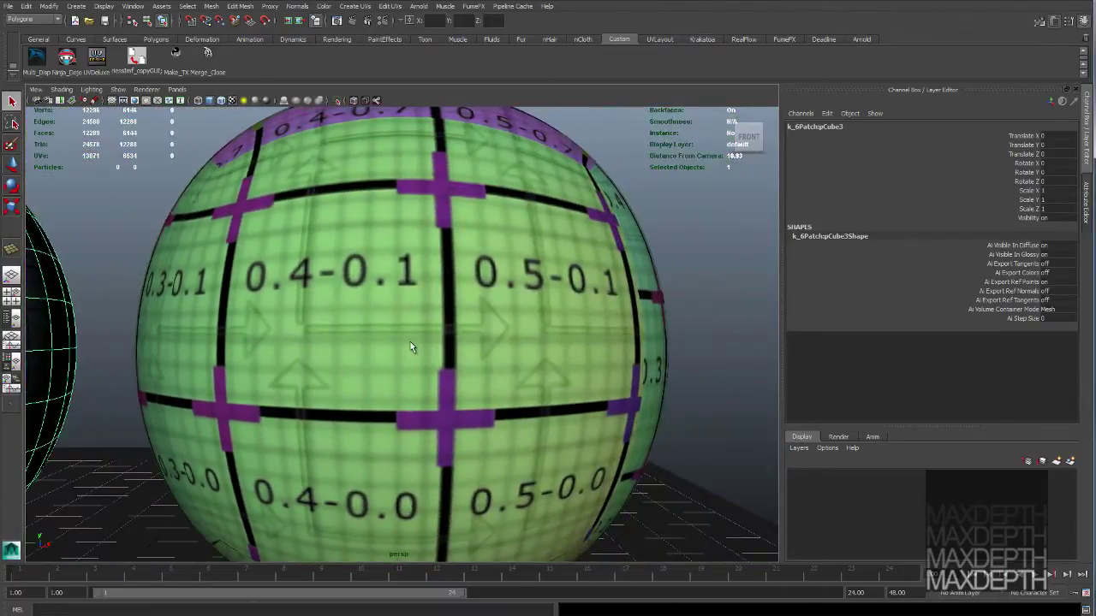
pyautogui.scroll(6, 410, 344)
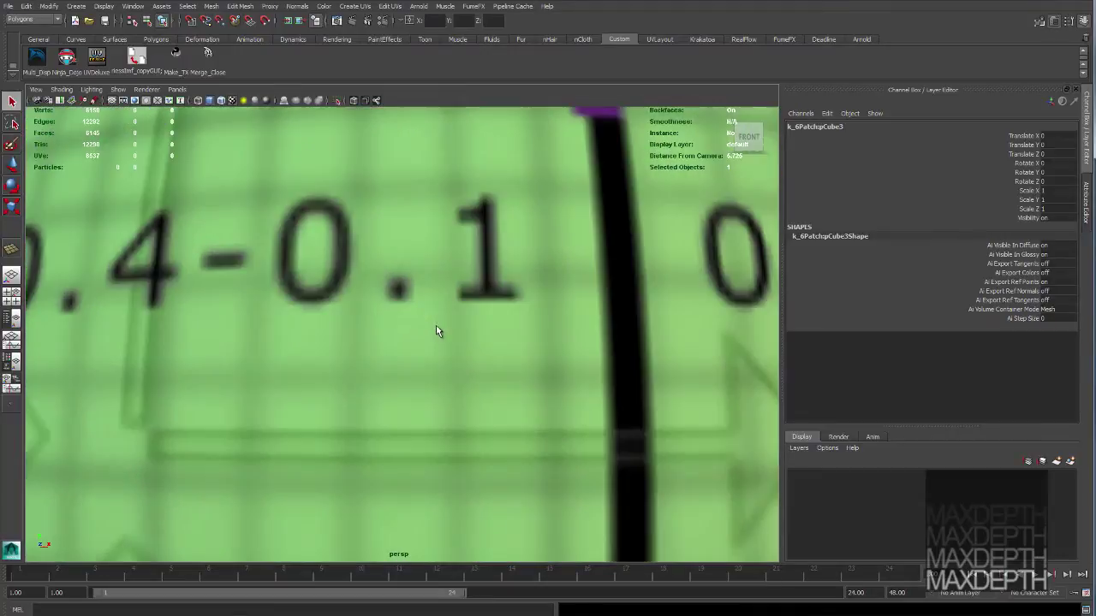
pyautogui.scroll(2, 436, 321)
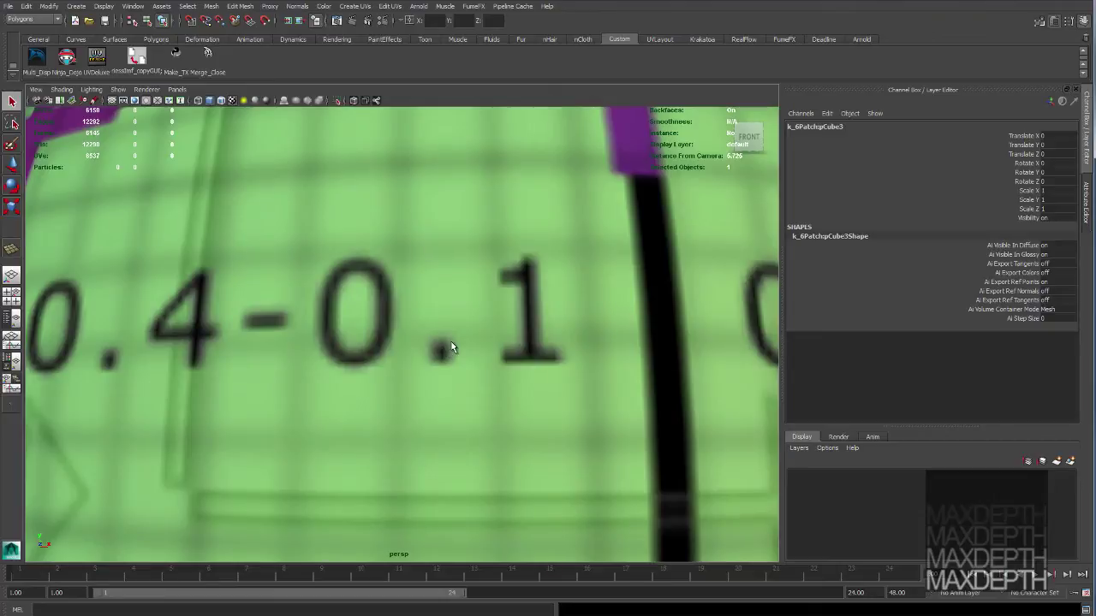
pyautogui.scroll(-5, 391, 305)
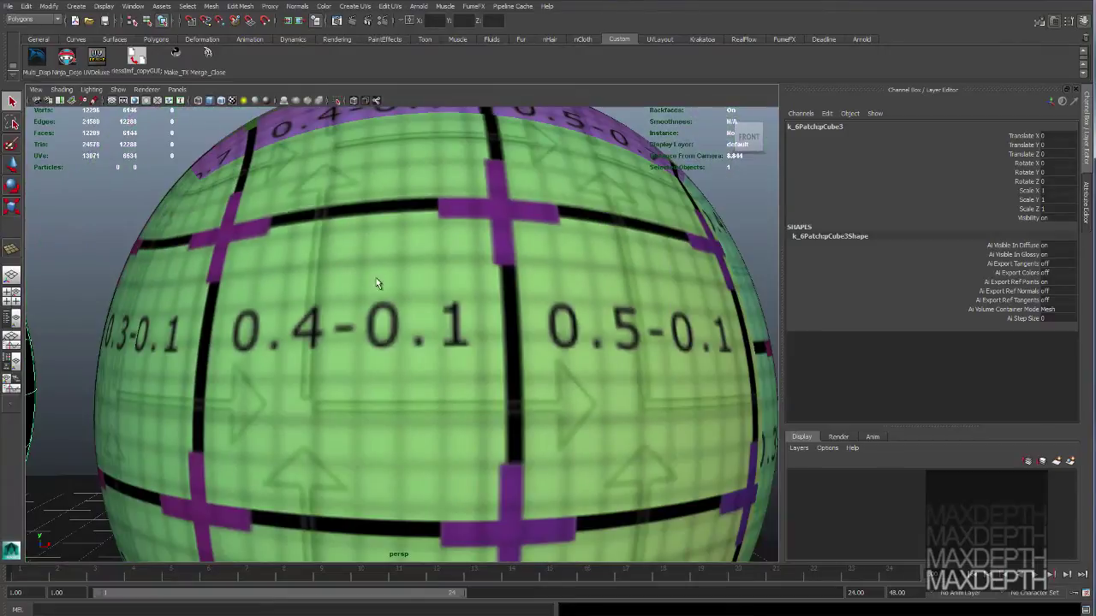
pyautogui.scroll(3, 466, 335)
pyautogui.scroll(-2, 478, 303)
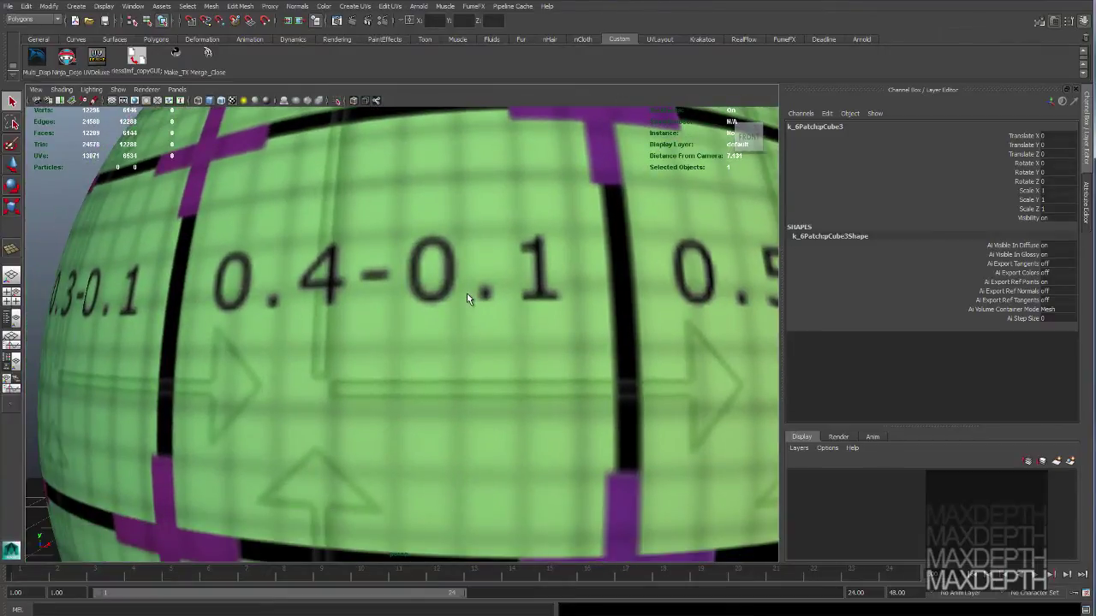
pyautogui.scroll(-2, 466, 293)
pyautogui.keyDown('alt'); pyautogui.moveTo(281, 301); pyautogui.dragTo(282, 325); pyautogui.keyUp('alt')
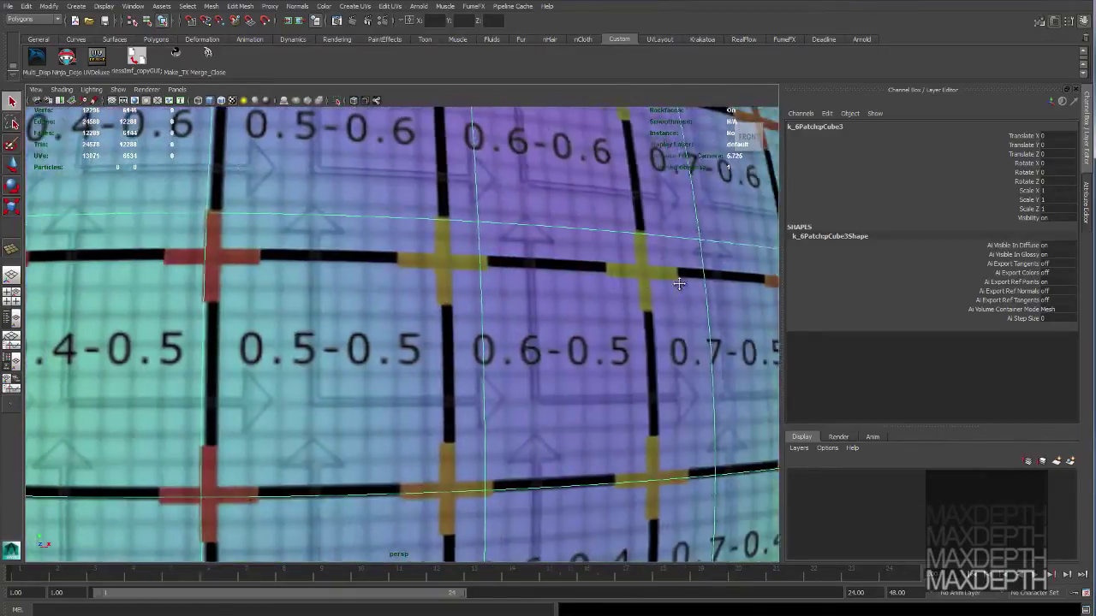
# - Dolly close to the second sphere's tile labels, then frame both spheres in view
pyautogui.scroll(4, 291, 303)
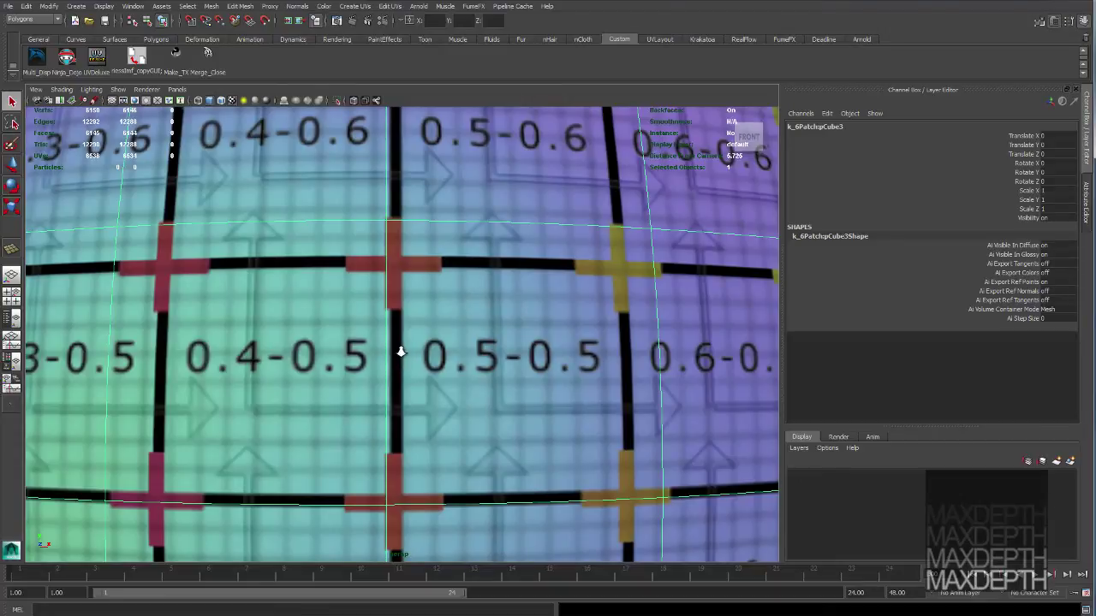
pyautogui.scroll(3, 411, 347)
pyautogui.scroll(5, 426, 346)
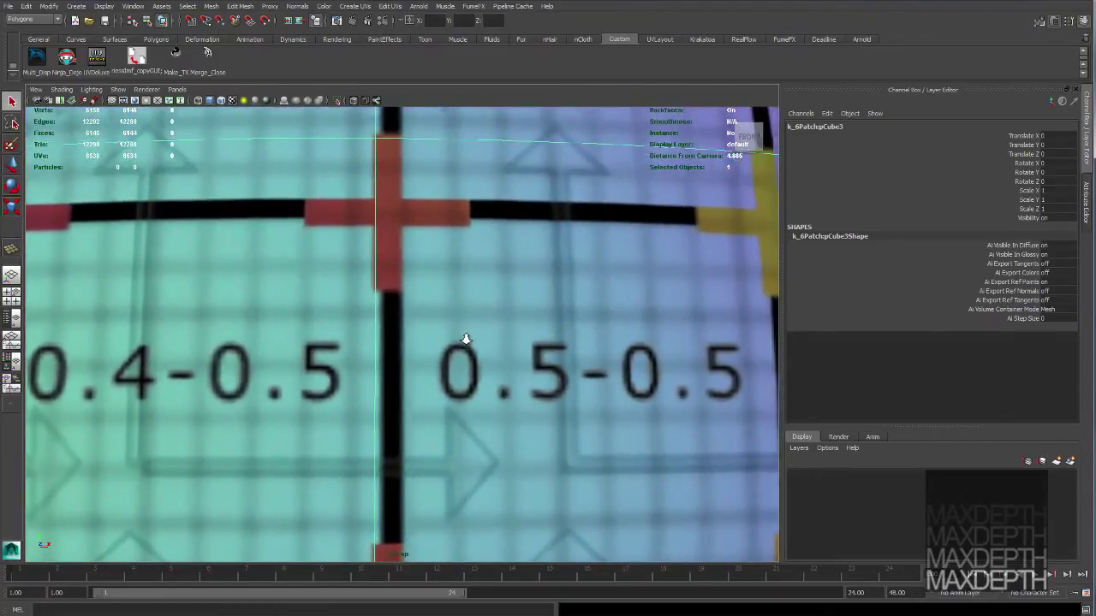
pyautogui.scroll(3, 497, 335)
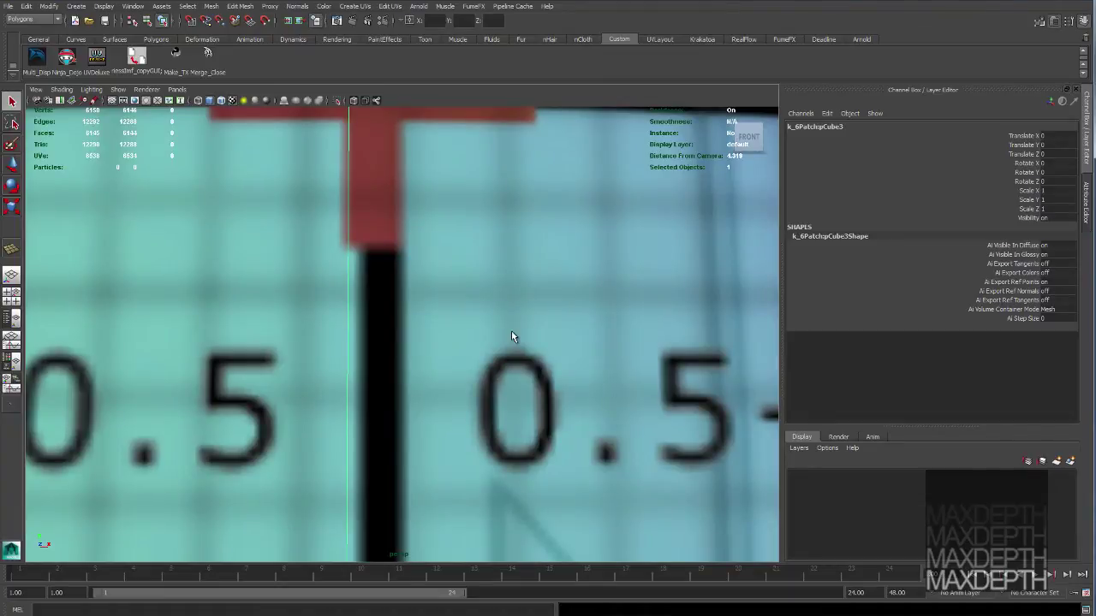
pyautogui.scroll(-10, 511, 332)
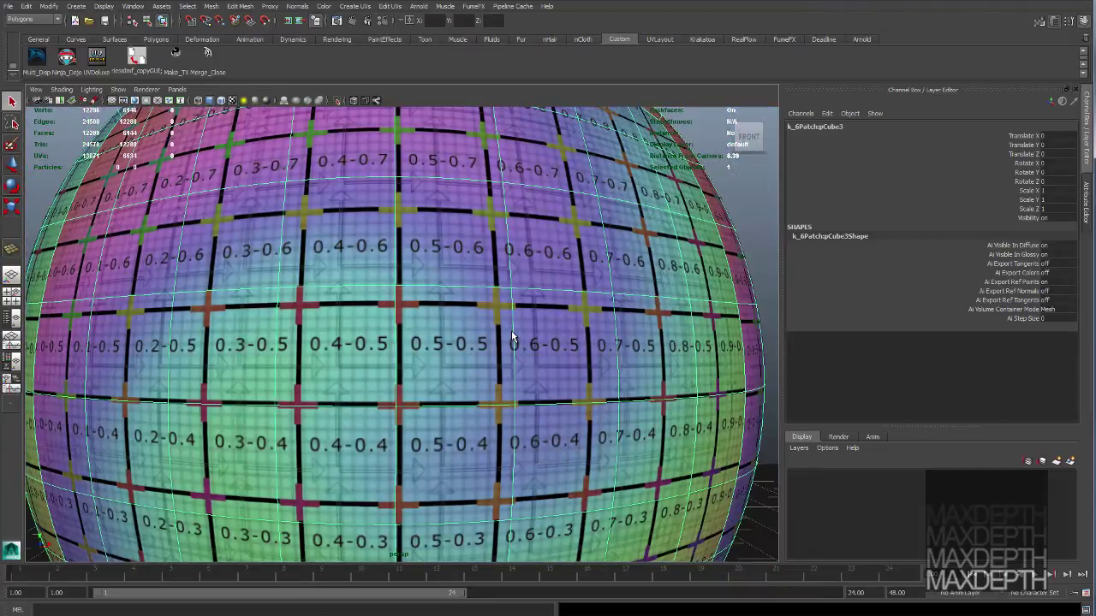
pyautogui.scroll(-3, 511, 331)
pyautogui.keyDown('alt'); pyautogui.moveTo(511, 331); pyautogui.dragTo(511, 301); pyautogui.keyUp('alt')
pyautogui.scroll(-3, 511, 301)
pyautogui.keyDown('alt'); pyautogui.moveTo(511, 301); pyautogui.dragTo(484, 300, button='middle'); pyautogui.keyUp('alt')
pyautogui.scroll(2, 484, 301)
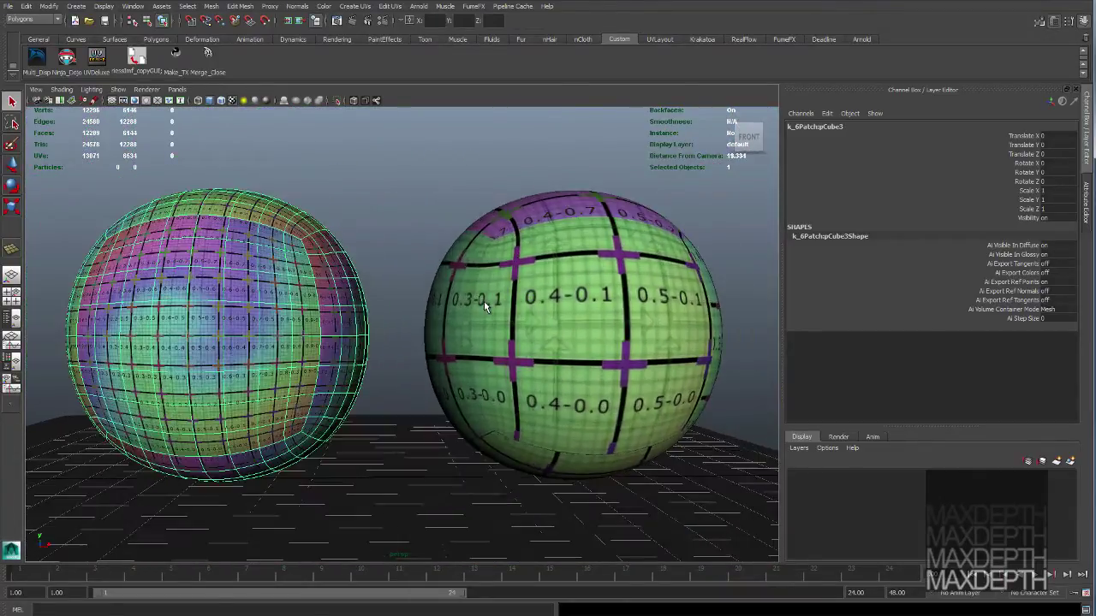
# - Deselect the left sphere and select the V-Ray material to inspect its attributes
pyautogui.click(377, 241)
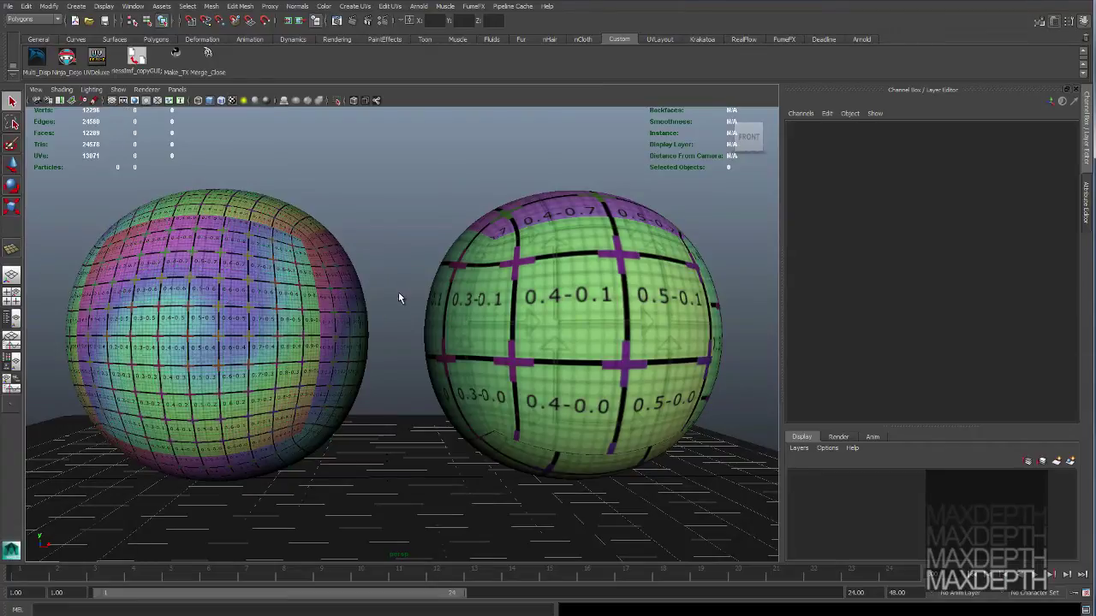
pyautogui.scroll(3, 397, 291)
pyautogui.keyDown('alt'); pyautogui.moveTo(397, 291); pyautogui.dragTo(409, 288, button='middle'); pyautogui.keyUp('alt')
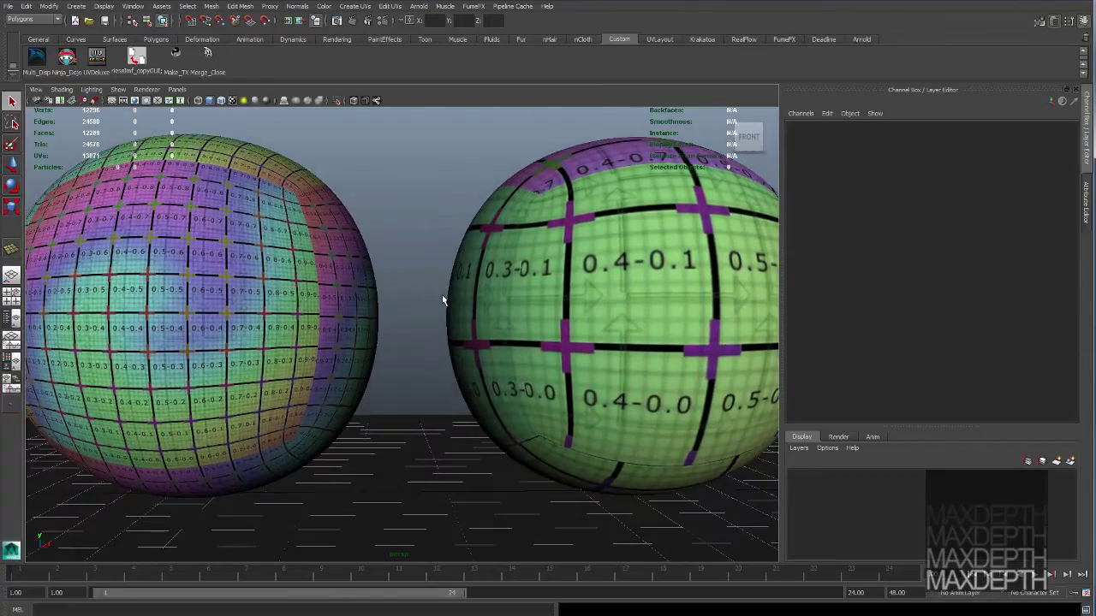
pyautogui.scroll(-2, 442, 300)
pyautogui.click(377, 278)
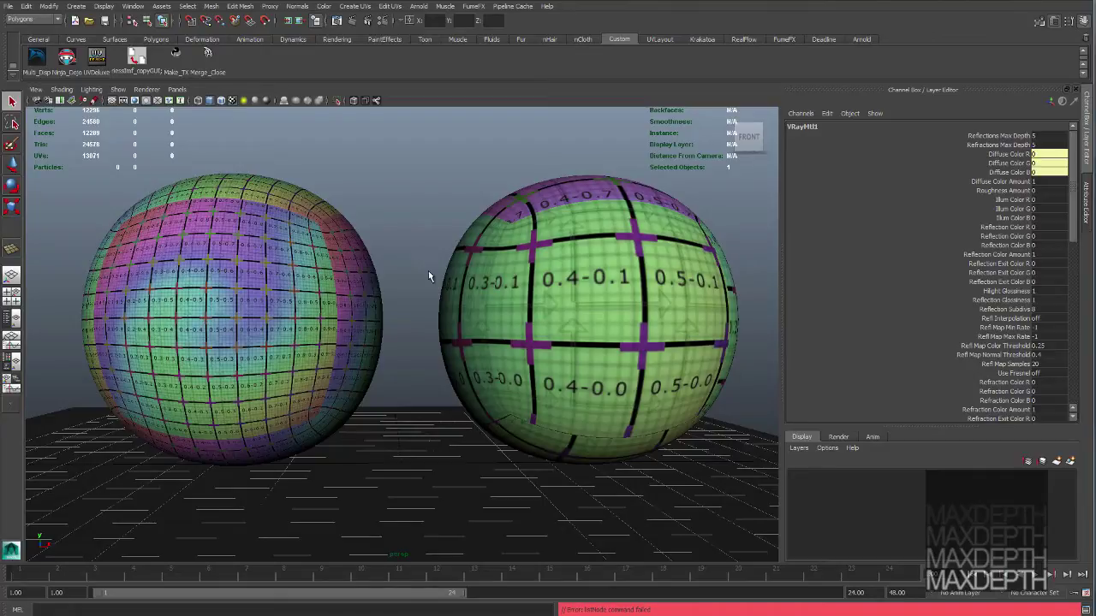
# - Tumble and dolly the perspective view until both textured spheres sit side by side
pyautogui.scroll(5, 418, 301)
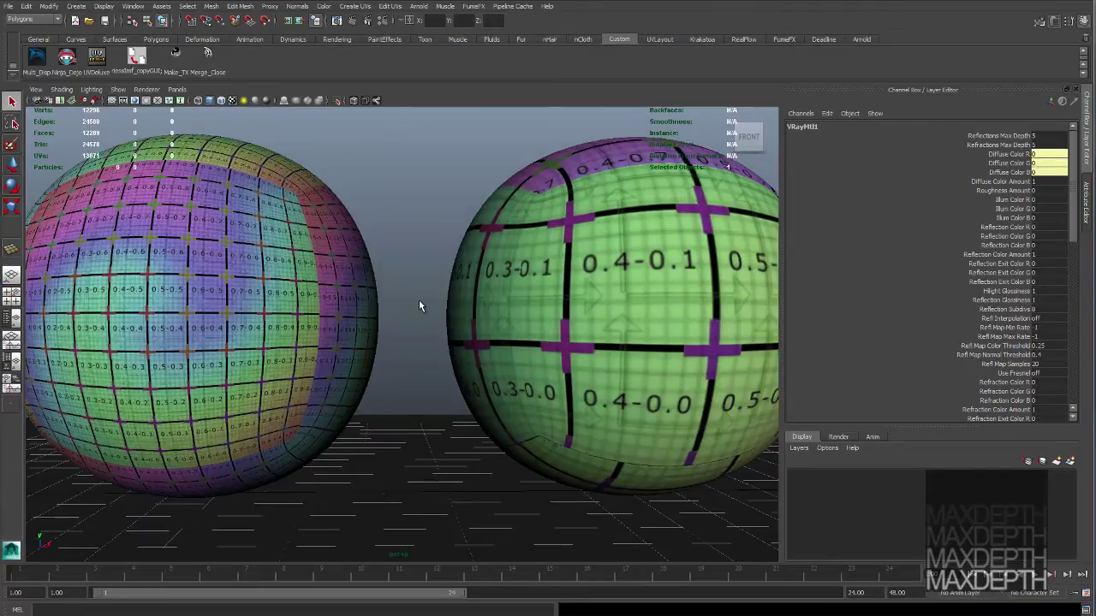
pyautogui.keyDown('alt'); pyautogui.moveTo(413, 315); pyautogui.dragTo(464, 324, button='middle'); pyautogui.keyUp('alt')
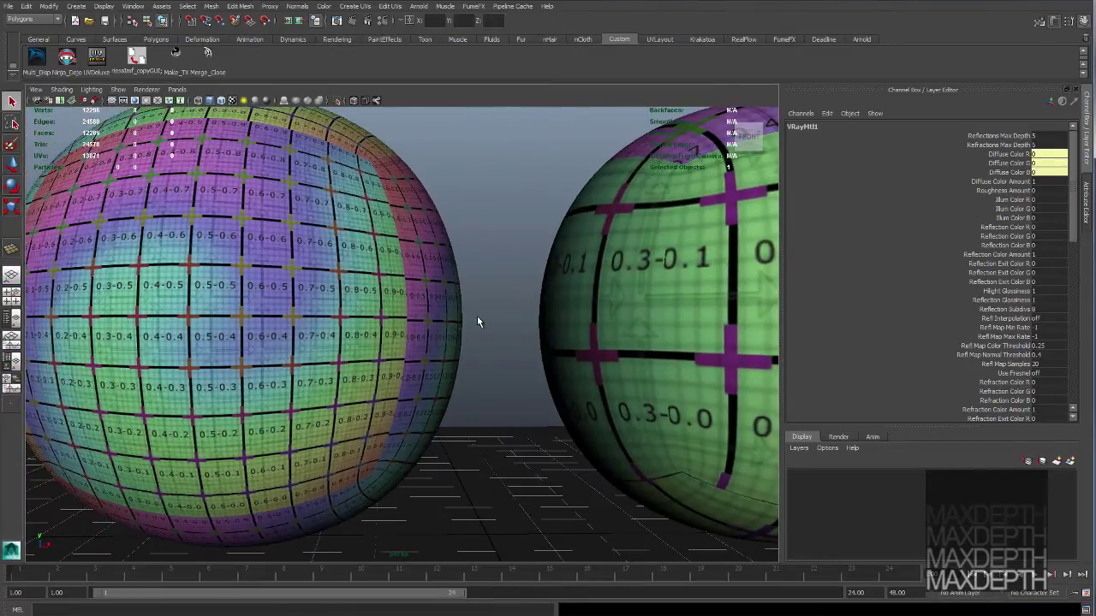
pyautogui.scroll(5, 259, 295)
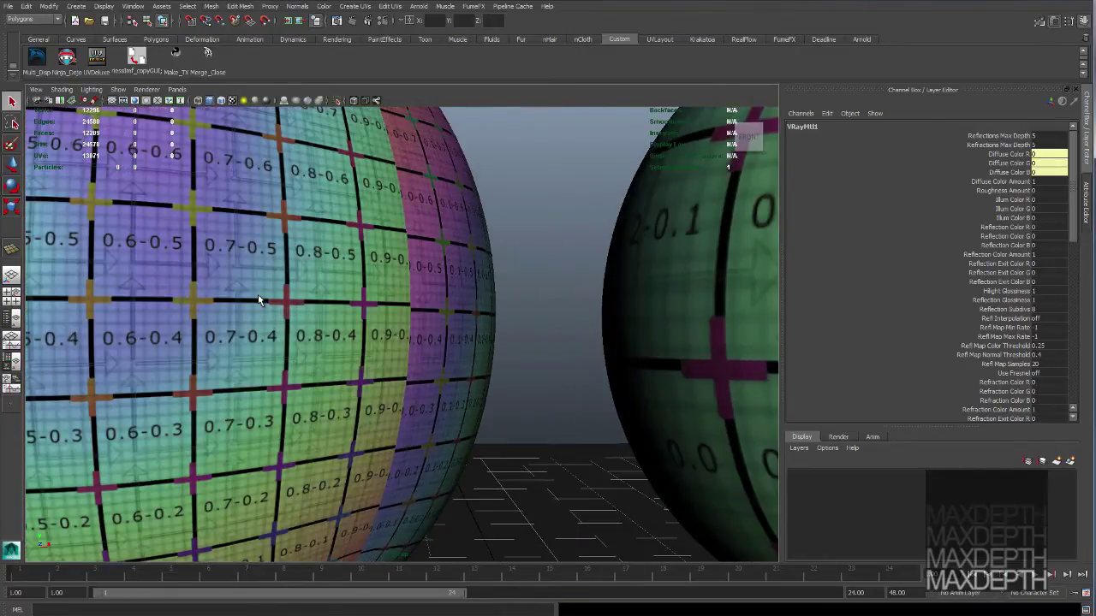
pyautogui.keyDown('alt'); pyautogui.moveTo(260, 295); pyautogui.dragTo(302, 315, button='middle'); pyautogui.keyUp('alt')
pyautogui.scroll(4, 333, 312)
pyautogui.scroll(-5, 326, 334)
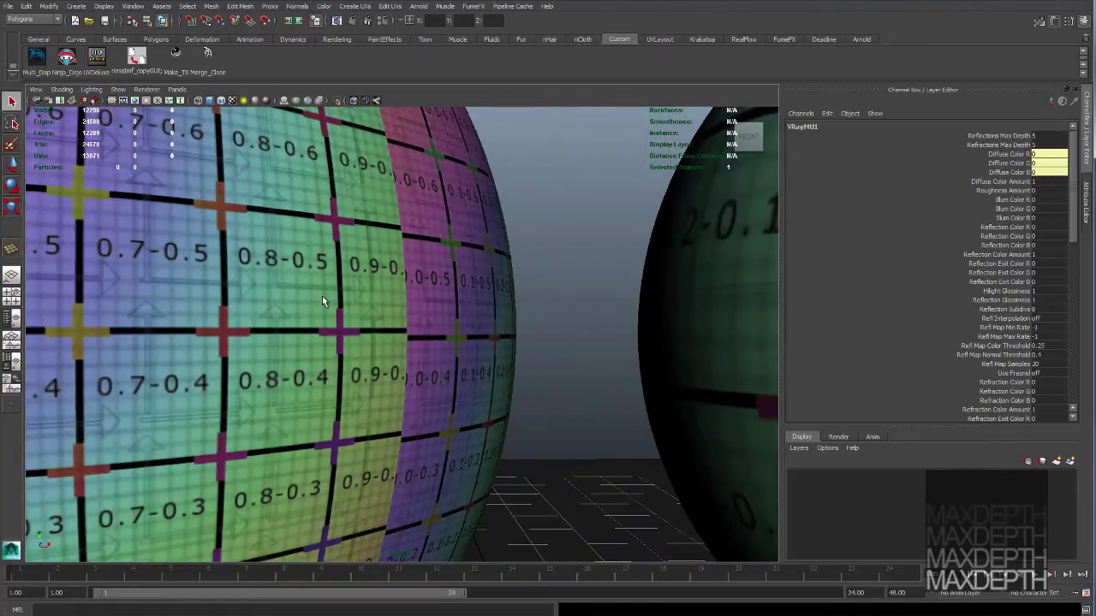
pyautogui.keyDown('alt'); pyautogui.moveTo(322, 301); pyautogui.dragTo(572, 276); pyautogui.keyUp('alt')
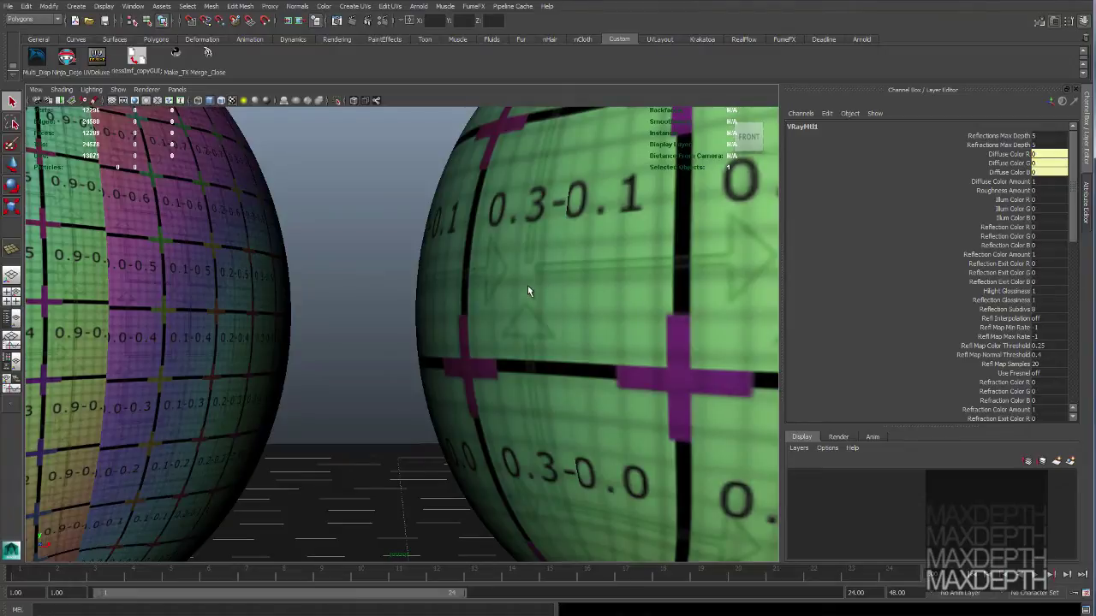
pyautogui.moveTo(411, 299)
pyautogui.keyDown('alt'); pyautogui.mouseDown(button='right')
pyautogui.moveTo(381, 306)
pyautogui.moveTo(400, 302)
pyautogui.mouseUp(button='right'); pyautogui.keyUp('alt')
pyautogui.keyDown('alt'); pyautogui.moveTo(401, 302); pyautogui.dragTo(381, 327); pyautogui.keyUp('alt')
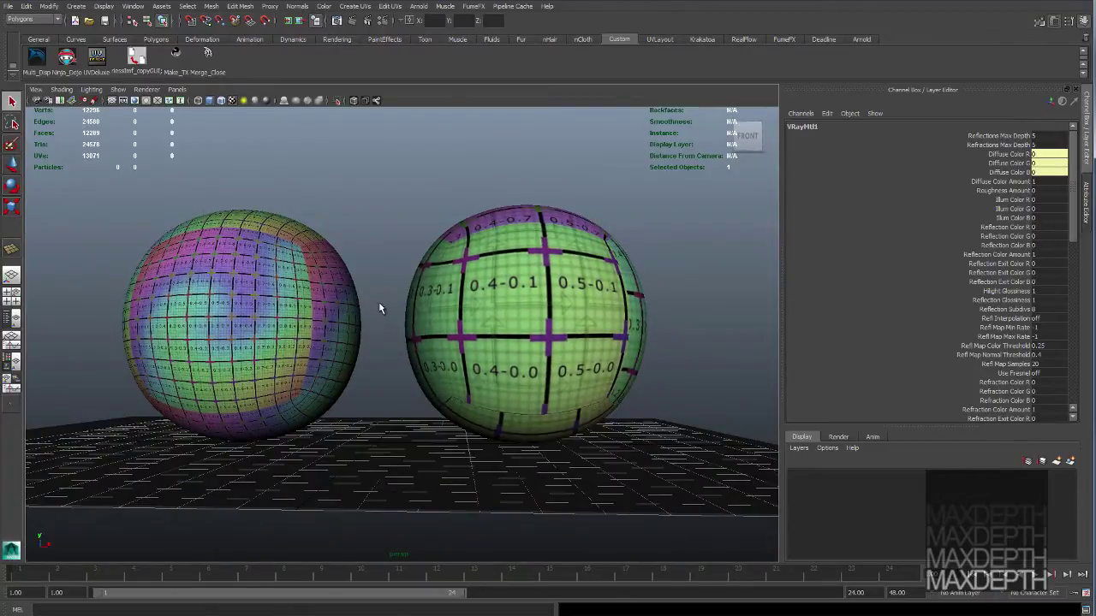
pyautogui.scroll(6, 364, 302)
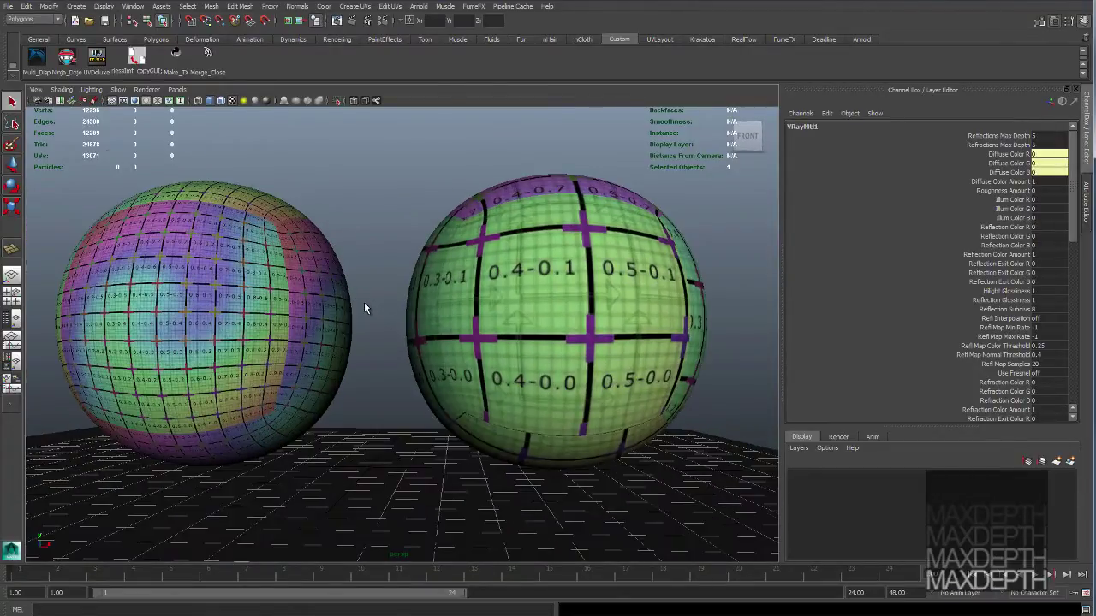
pyautogui.keyDown('alt'); pyautogui.moveTo(363, 317); pyautogui.dragTo(404, 317); pyautogui.keyUp('alt')
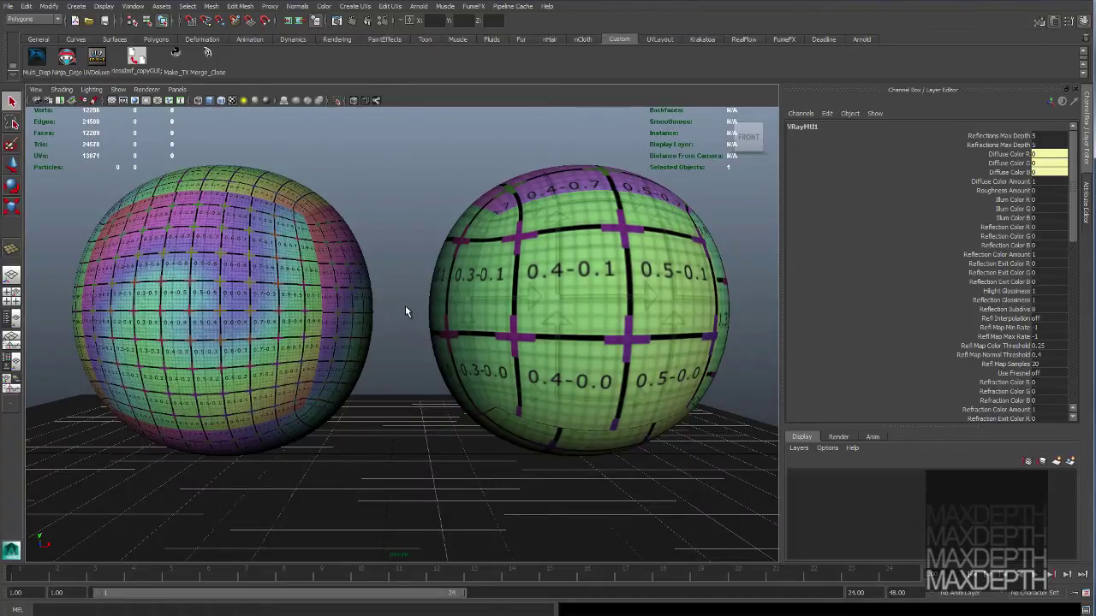
# - Orbit the view around both spheres to set the angle for the V-Ray render
pyautogui.keyDown('alt'); pyautogui.moveTo(406, 311); pyautogui.dragTo(529, 155); pyautogui.keyUp('alt')
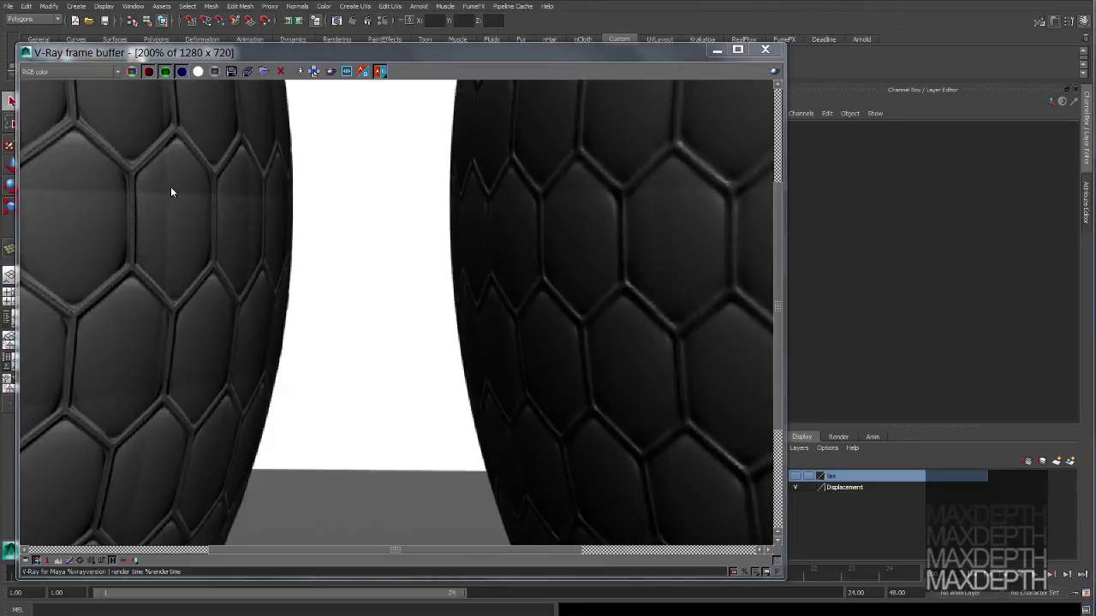
# - Dismiss the V-Ray frame buffer to return to the shaded viewport
pyautogui.click(717, 50)
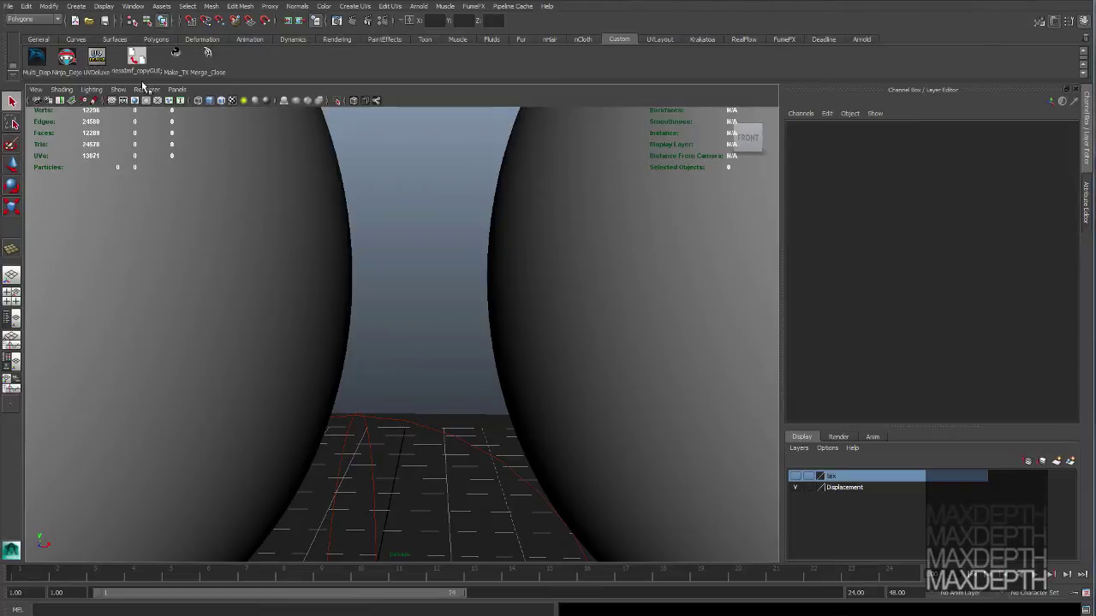
# - Open UV Deluxe, select the multi-tile sphere, and frame its six UV tiles
pyautogui.click(96, 57)
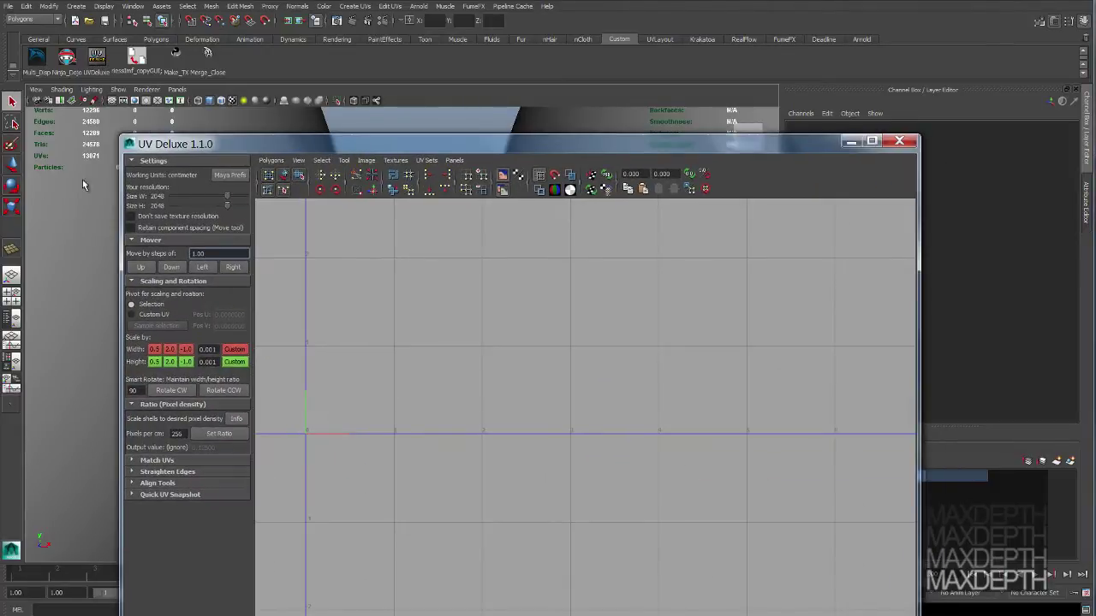
pyautogui.click(64, 255)
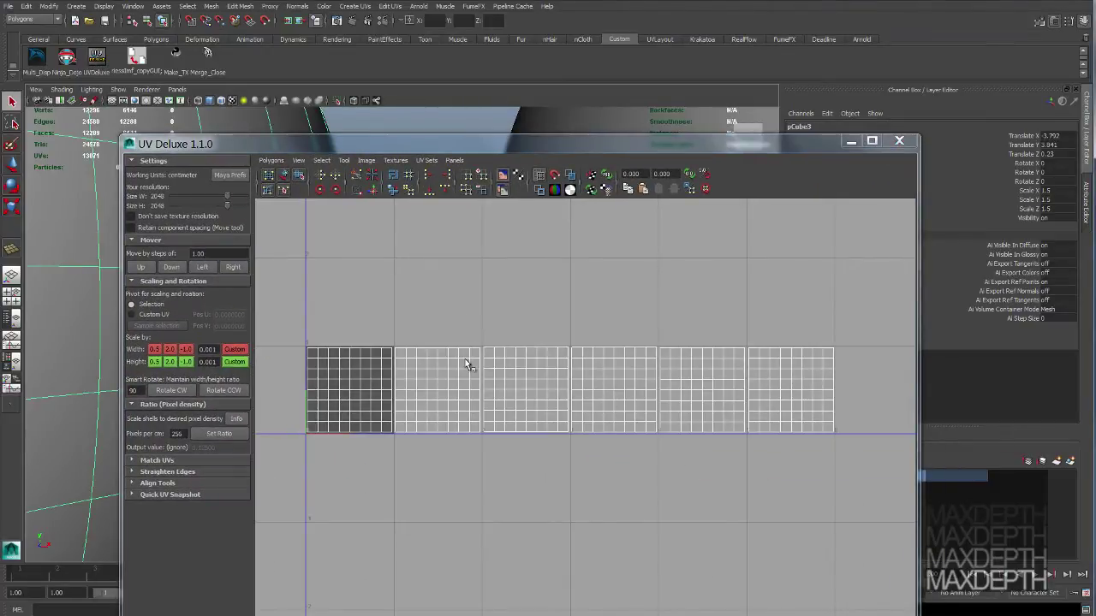
pyautogui.scroll(-2, 760, 382)
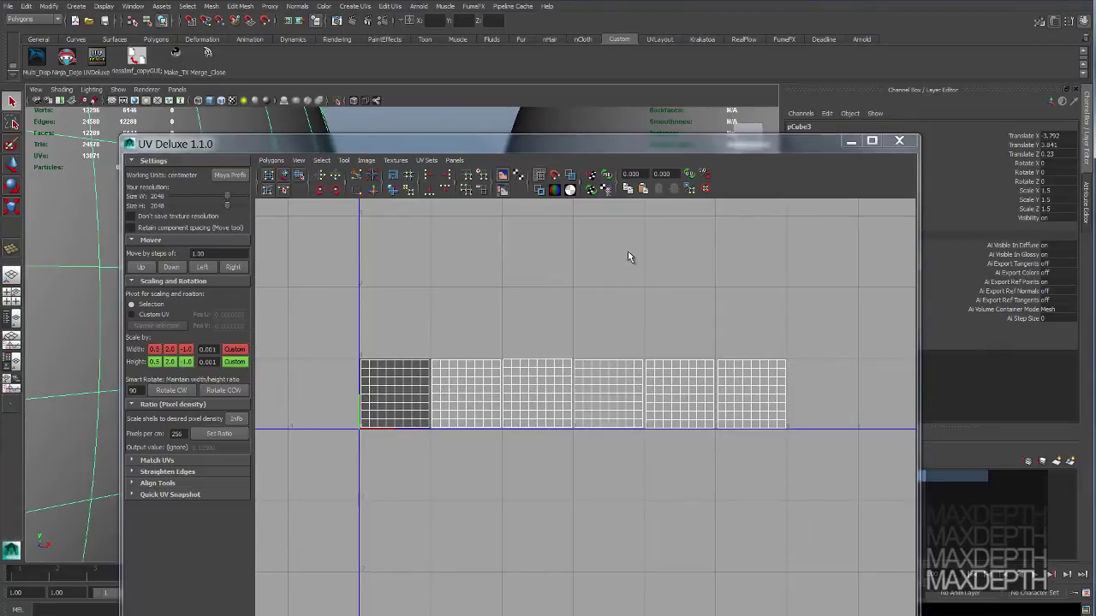
pyautogui.scroll(-5, 520, 364)
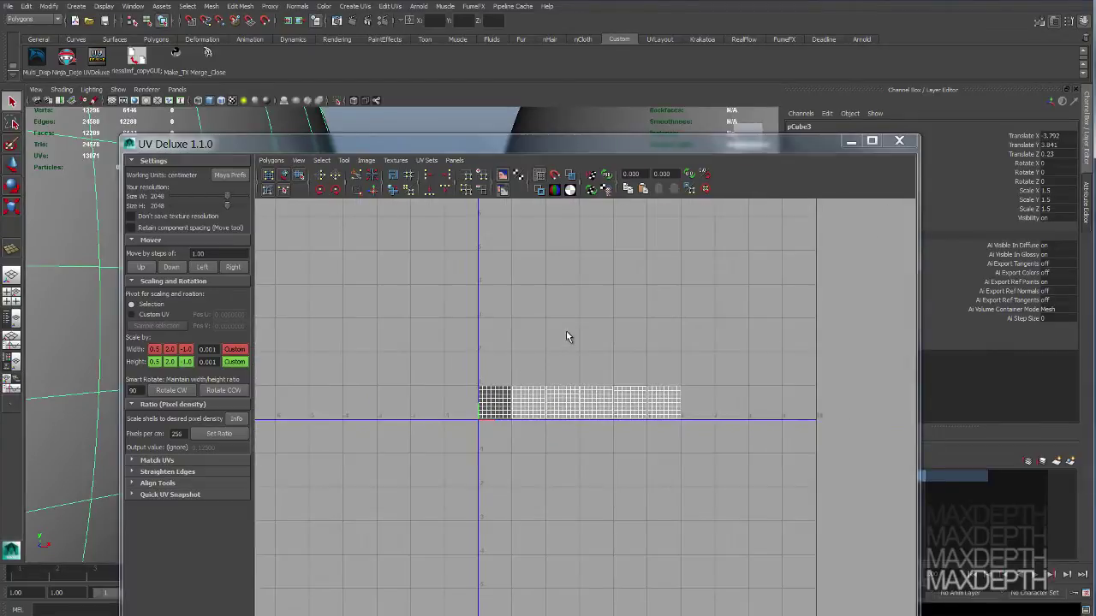
pyautogui.keyDown('alt'); pyautogui.moveTo(566, 334); pyautogui.dragTo(482, 391, button='middle'); pyautogui.keyUp('alt')
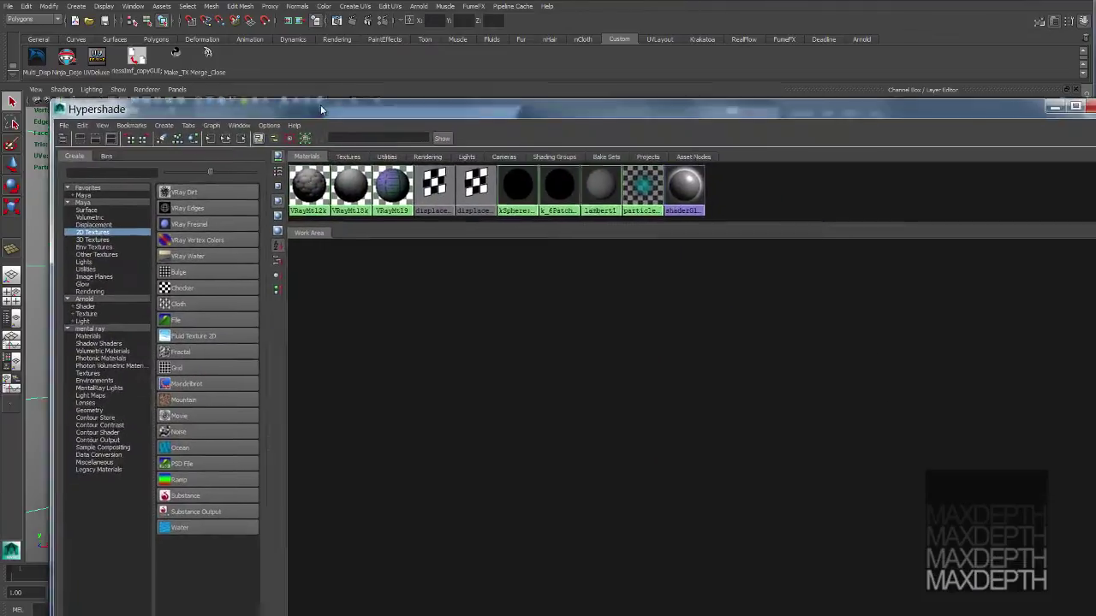
# - Graph VRayMtl12k's input and output connections in the Hypershade work area
pyautogui.moveTo(321, 105); pyautogui.dragTo(286, 17)
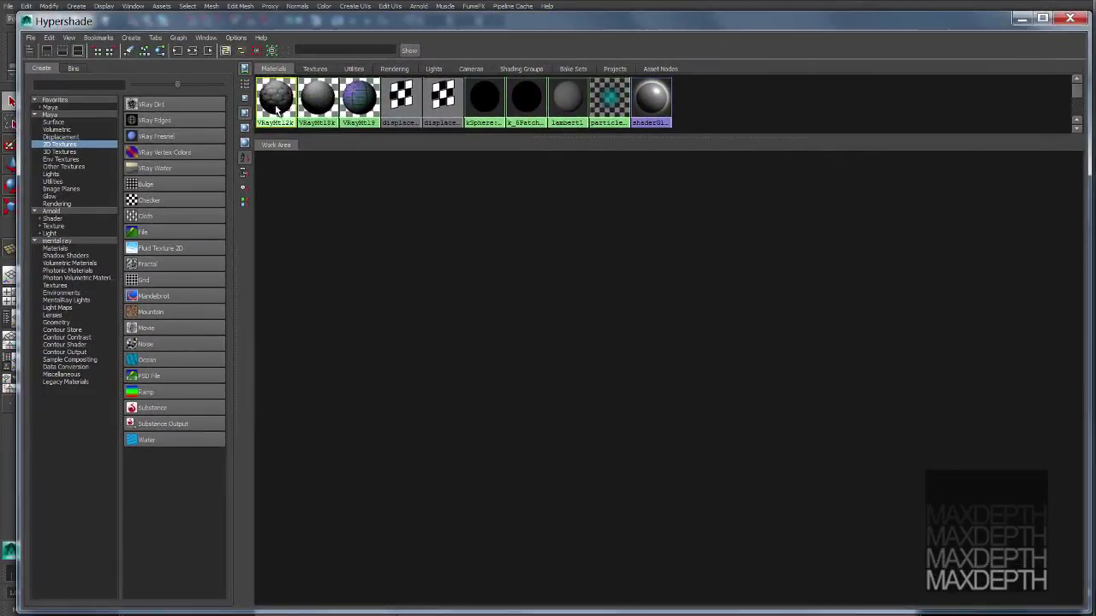
pyautogui.moveTo(276, 107); pyautogui.dragTo(542, 264, button='middle')
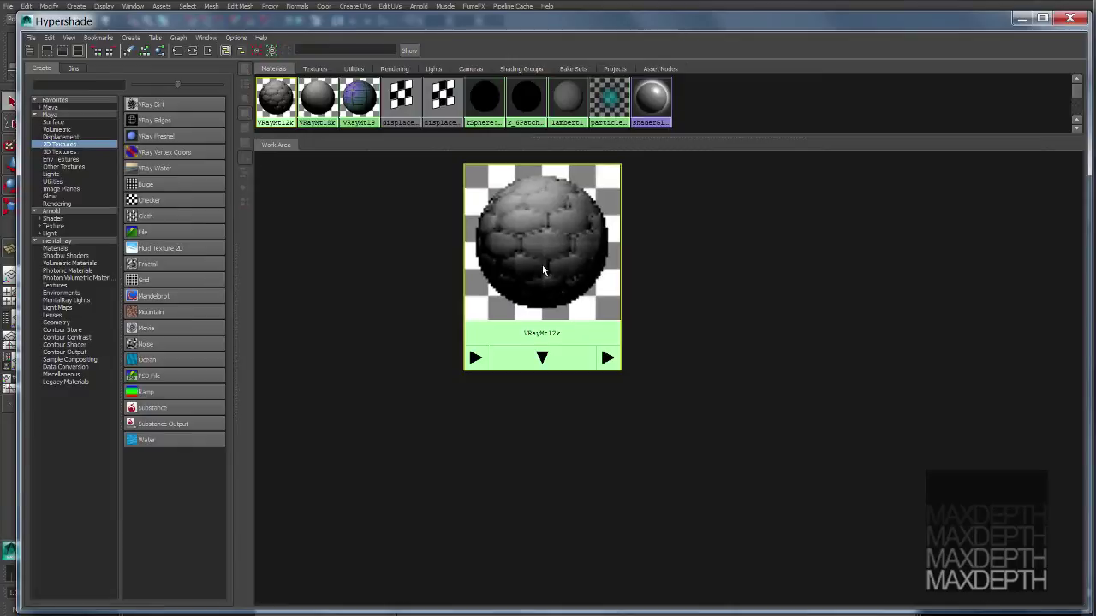
pyautogui.click(192, 51)
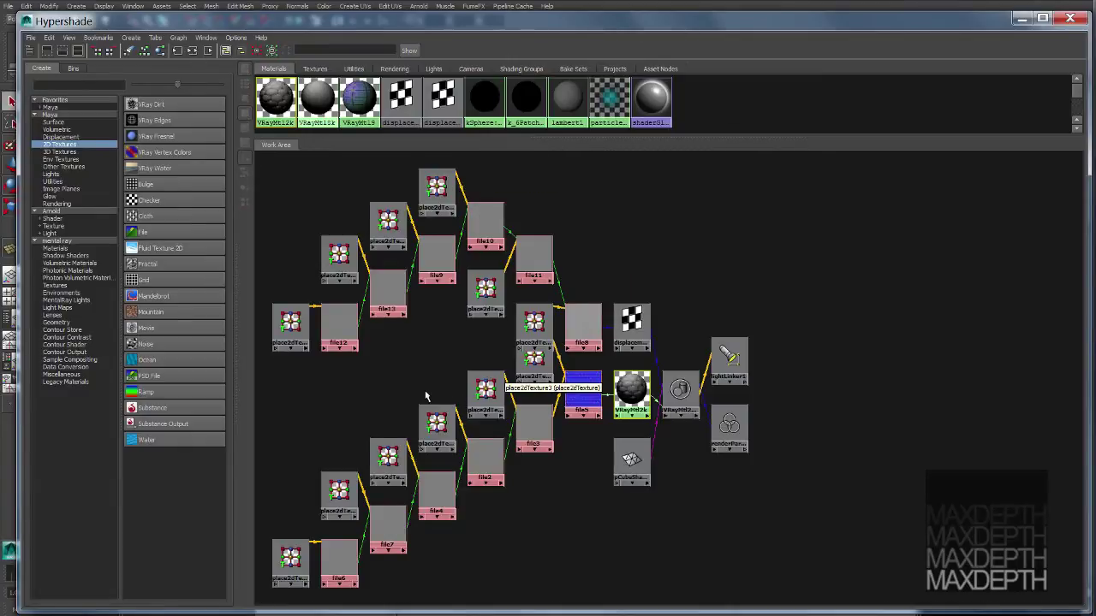
pyautogui.keyDown('alt'); pyautogui.moveTo(425, 396); pyautogui.dragTo(460, 366, button='middle'); pyautogui.keyUp('alt')
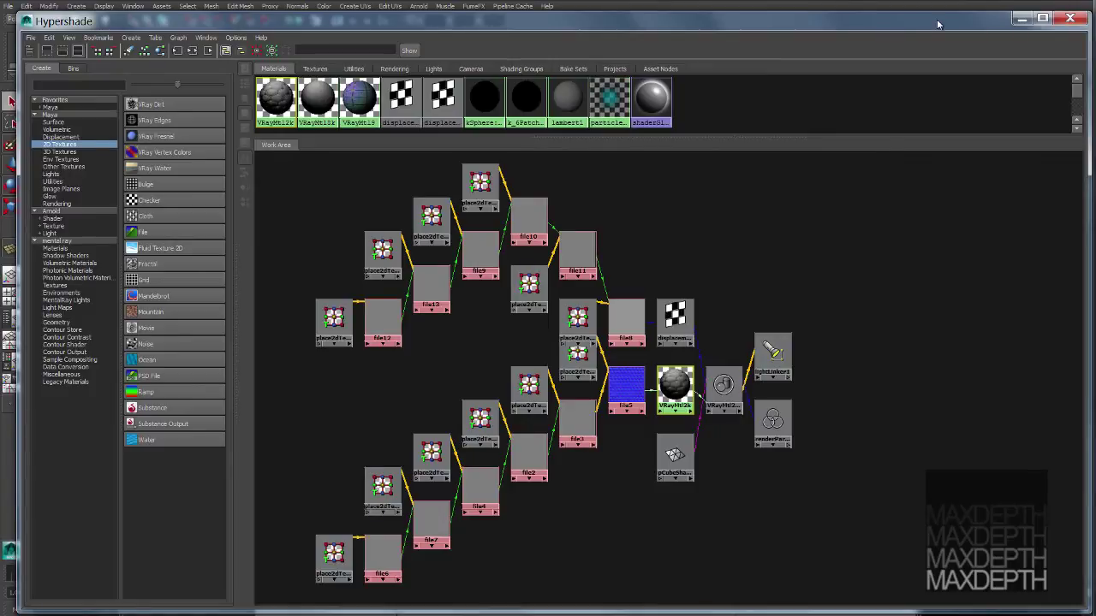
# - Close Hypershade and centre the multi-tile sphere's six UV tiles in UV Deluxe
pyautogui.click(1021, 17)
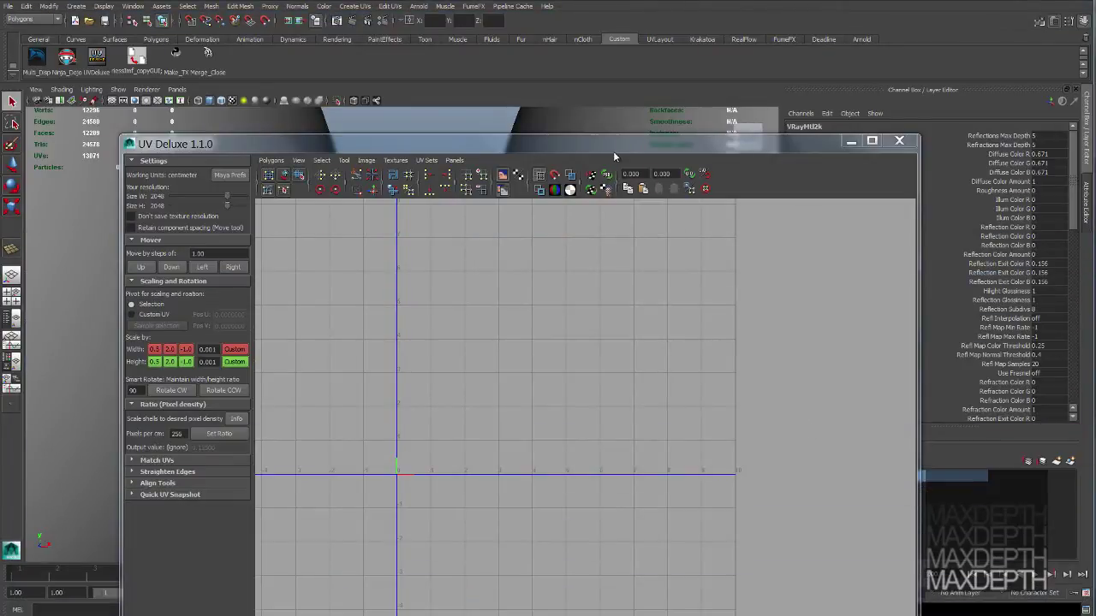
pyautogui.moveTo(613, 150); pyautogui.dragTo(523, 101)
pyautogui.click(251, 208)
pyautogui.scroll(2, 391, 460)
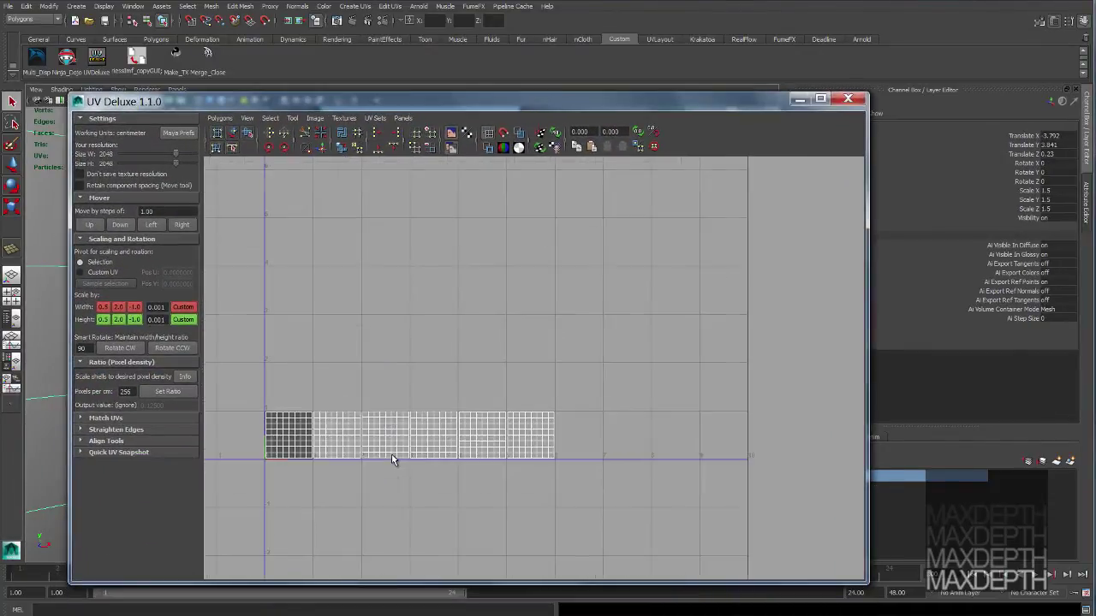
pyautogui.keyDown('alt'); pyautogui.moveTo(363, 507); pyautogui.dragTo(432, 439, button='middle'); pyautogui.keyUp('alt')
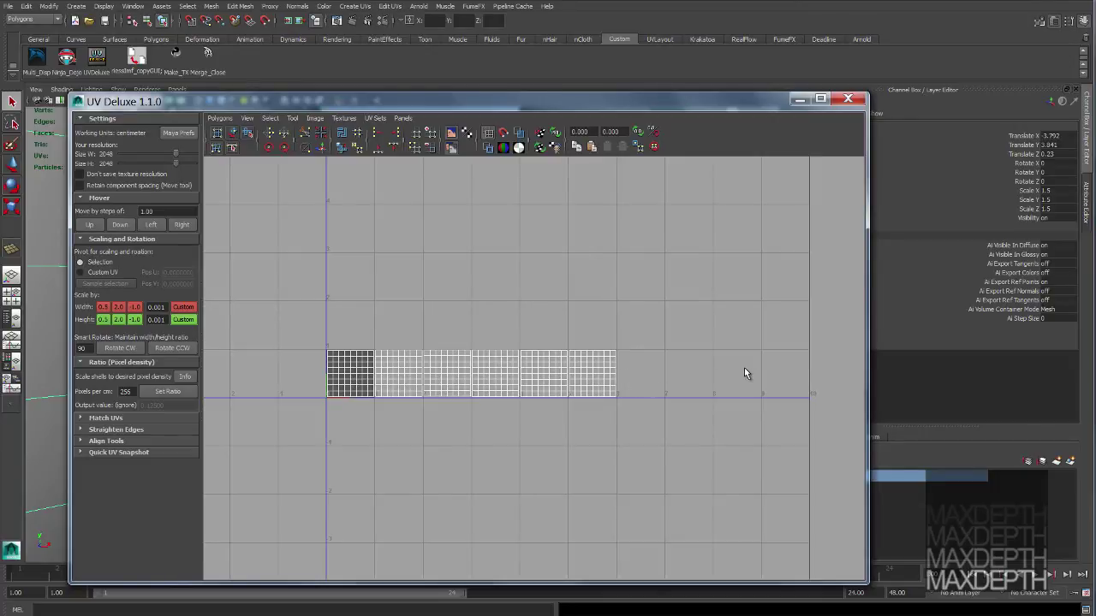
pyautogui.click(800, 101)
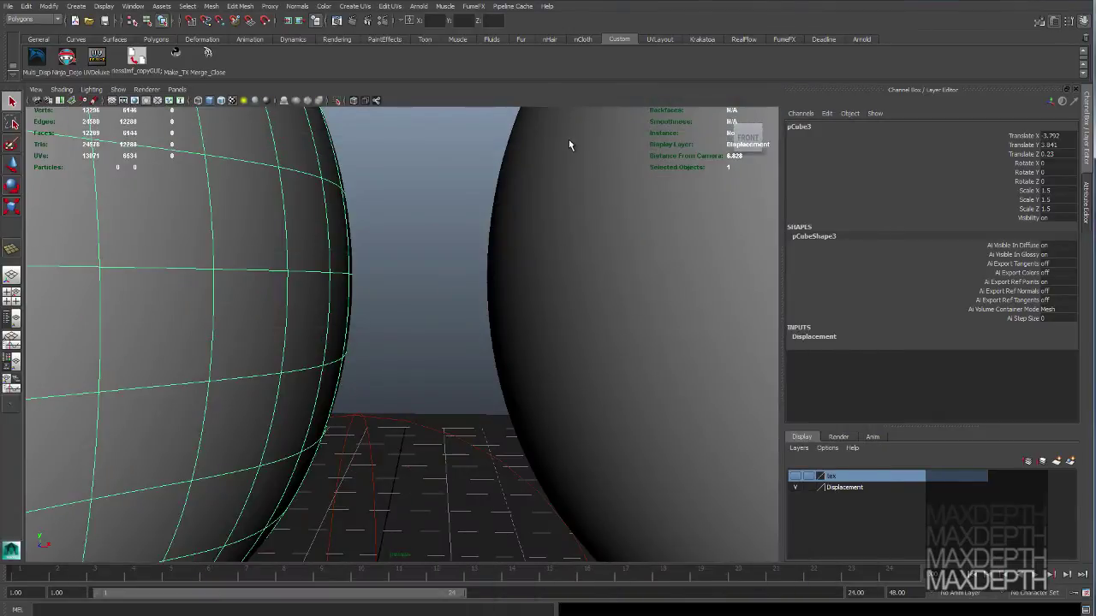